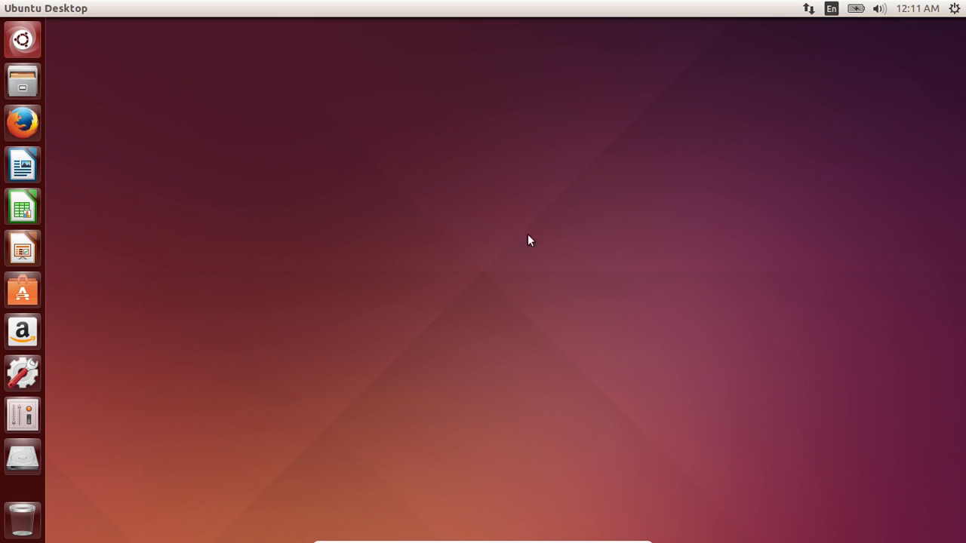
# Search the Dash for "text", look through its applications and files views, and clear the search.
pyautogui.click(34, 43)
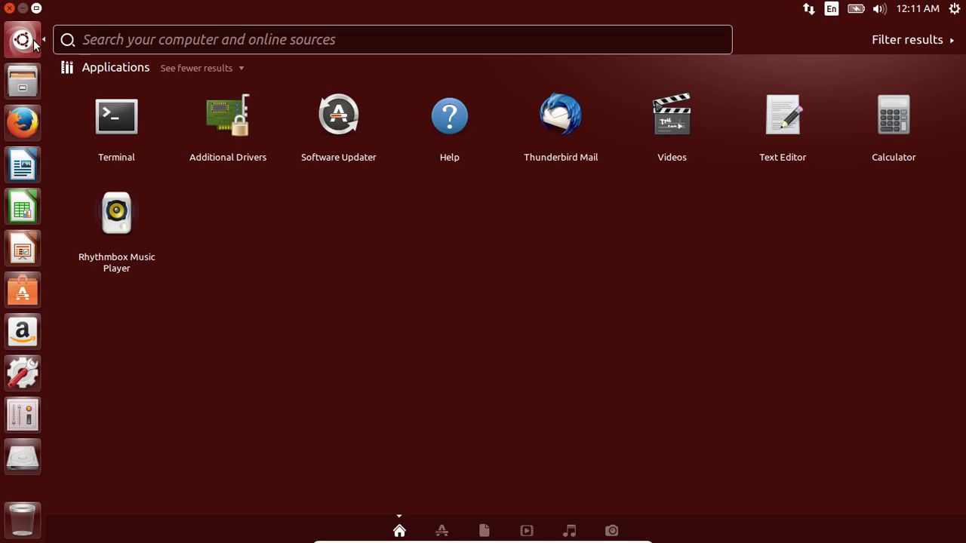
pyautogui.write('text')
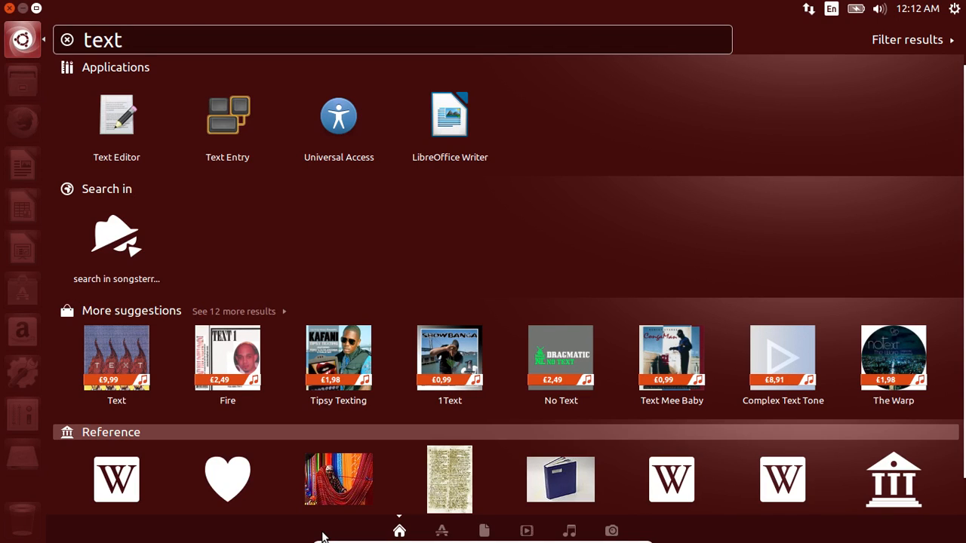
pyautogui.click(431, 533)
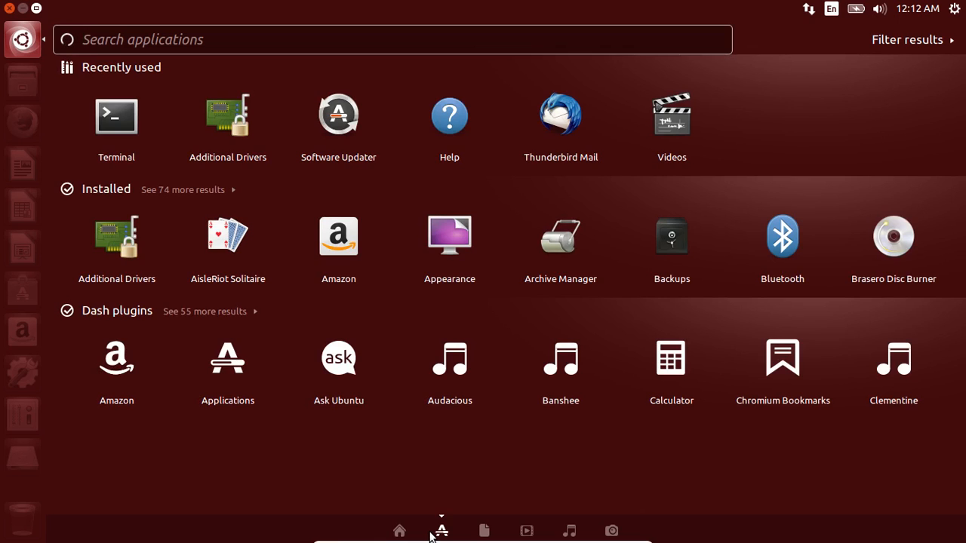
pyautogui.click(484, 531)
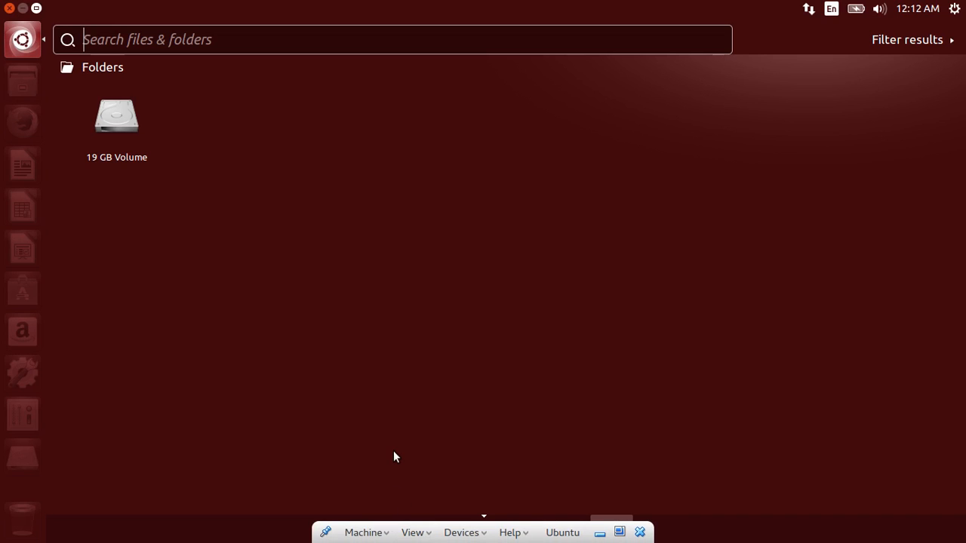
pyautogui.click(399, 530)
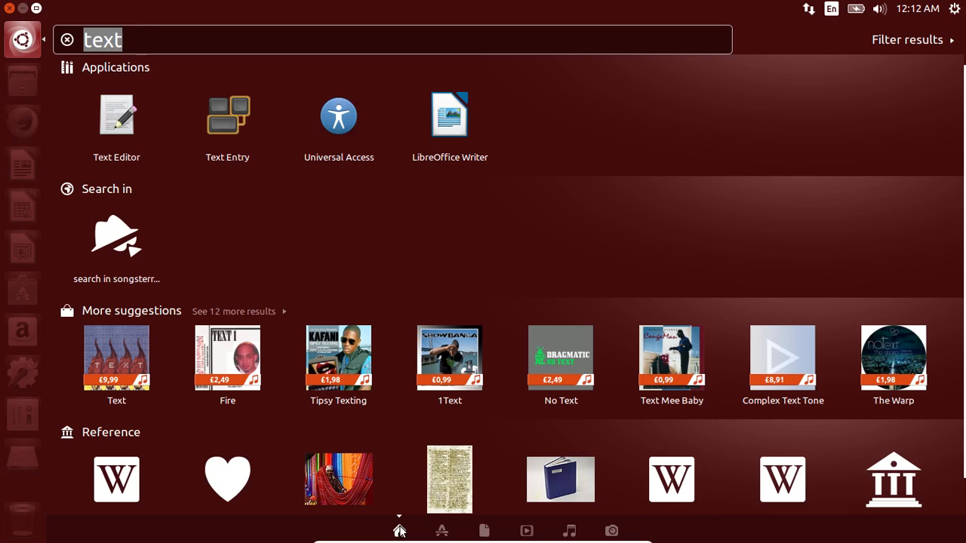
pyautogui.press('BackSpace')
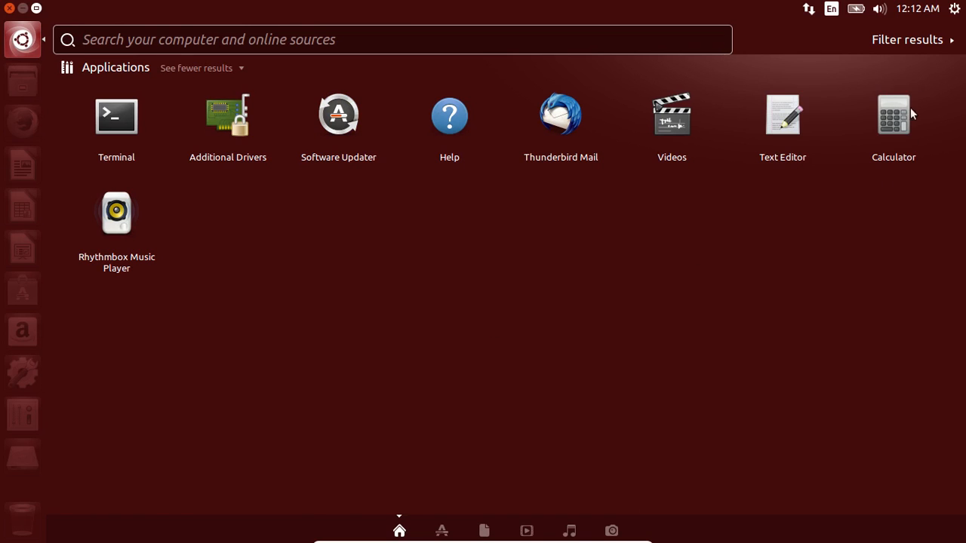
# Show the Dash filter options, examine the available categories and sources, and close the Dash.
pyautogui.click(911, 40)
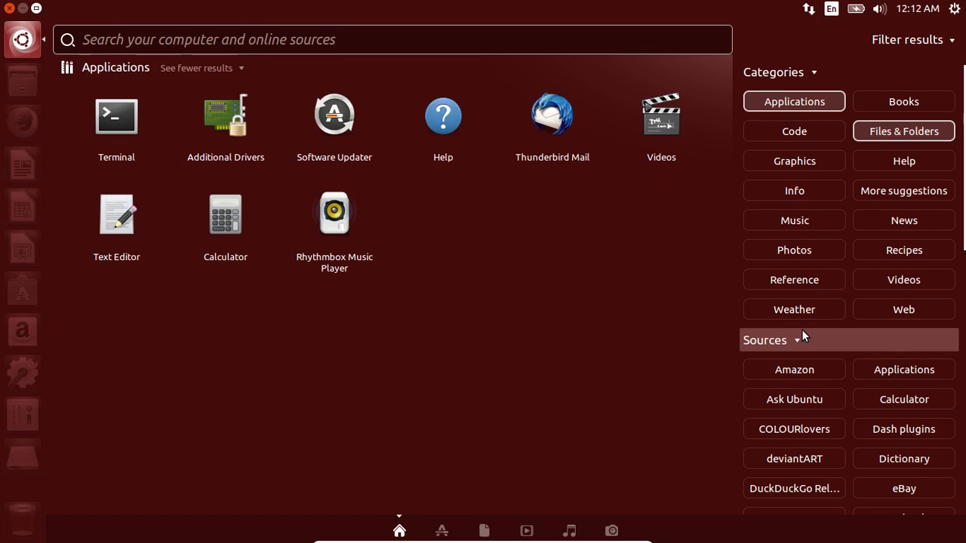
pyautogui.scroll(-3, 801, 329)
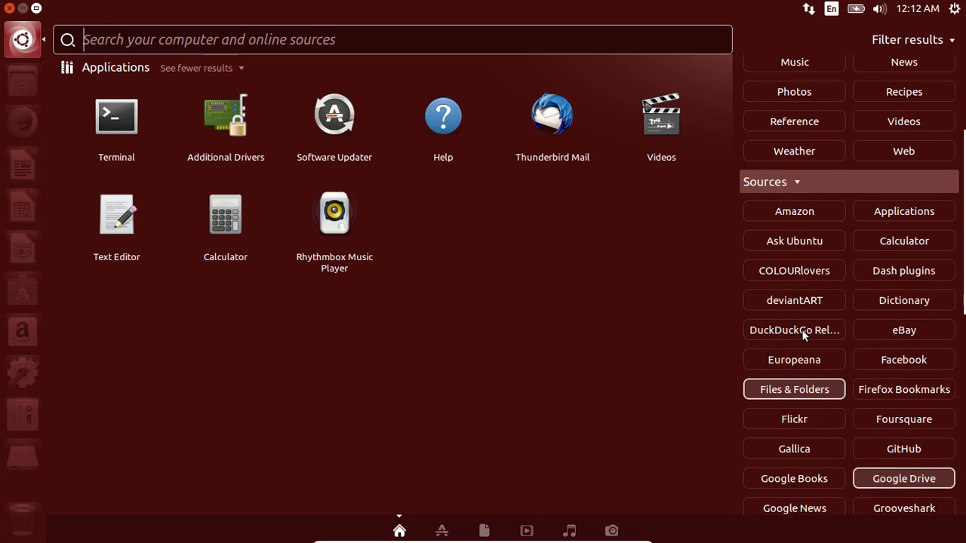
pyautogui.click(801, 329)
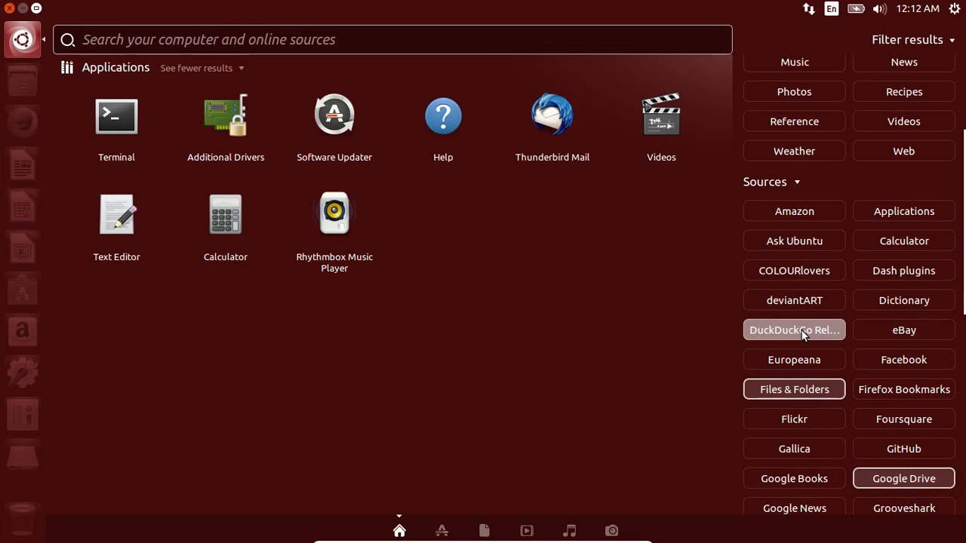
pyautogui.click(867, 480)
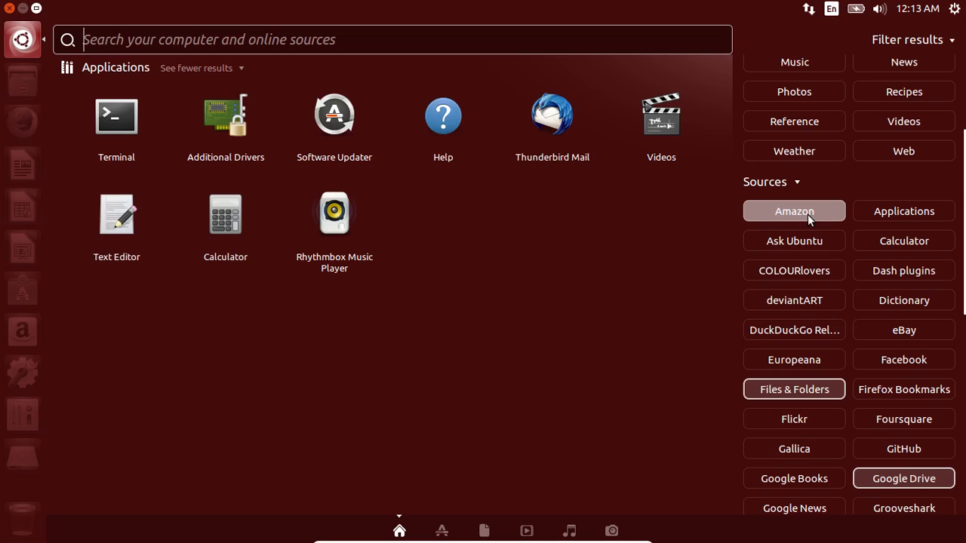
pyautogui.scroll(-1, 868, 347)
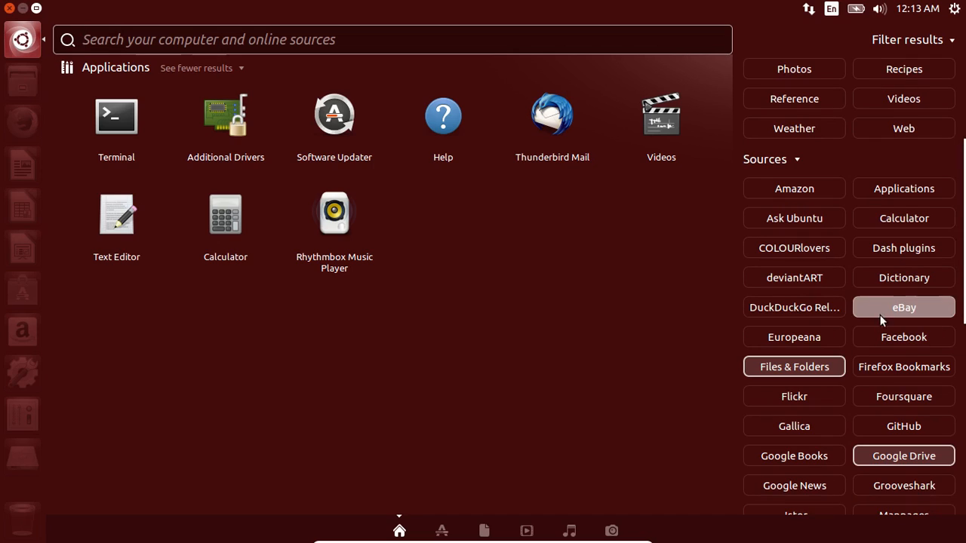
pyautogui.scroll(-3, 878, 332)
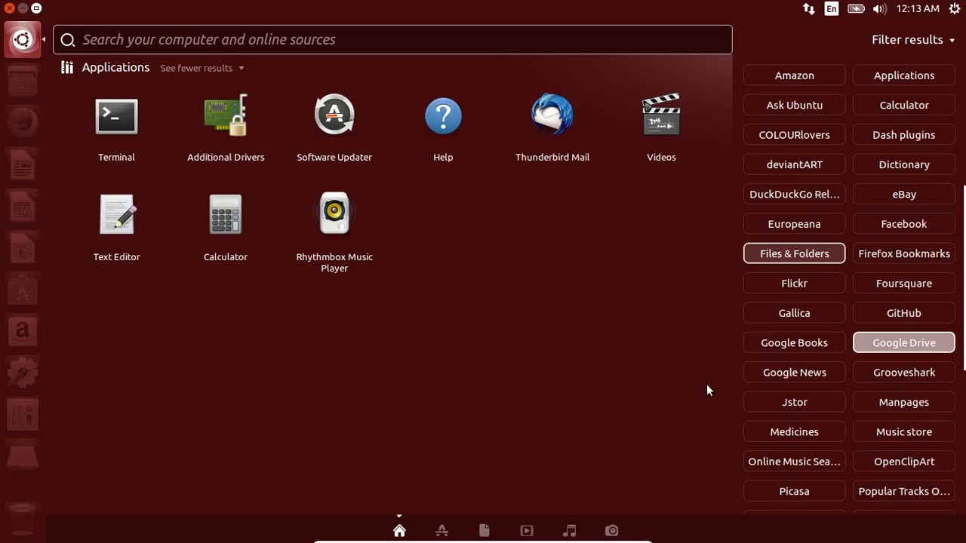
pyautogui.scroll(-1, 764, 363)
pyautogui.scroll(-3, 764, 363)
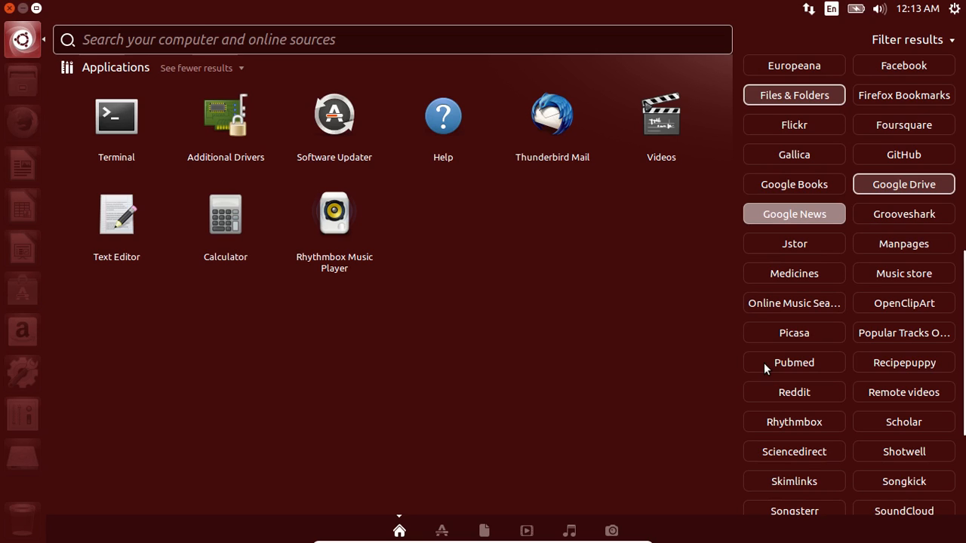
pyautogui.click(28, 44)
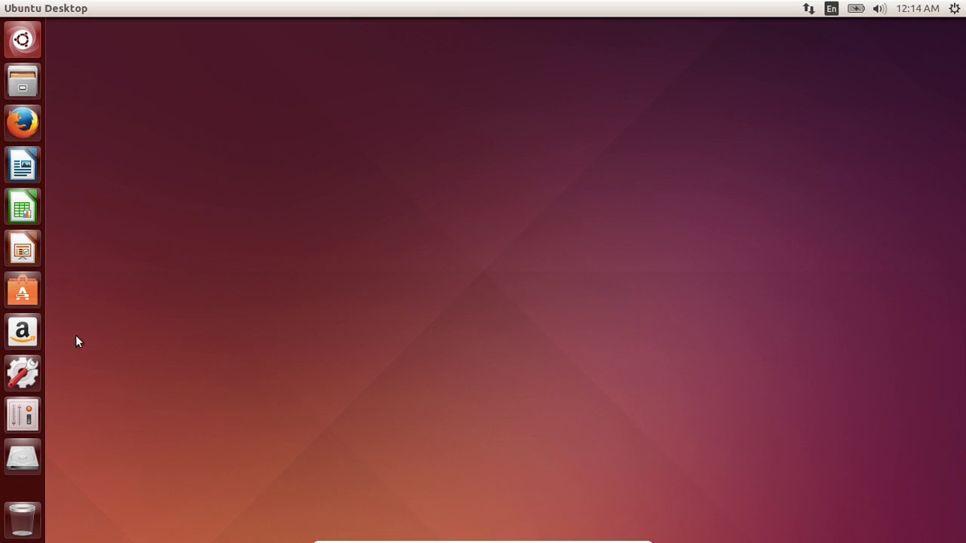
# Search Ubuntu Software Center for "geany" and open the details page of the Geany IDE.
pyautogui.click(23, 291)
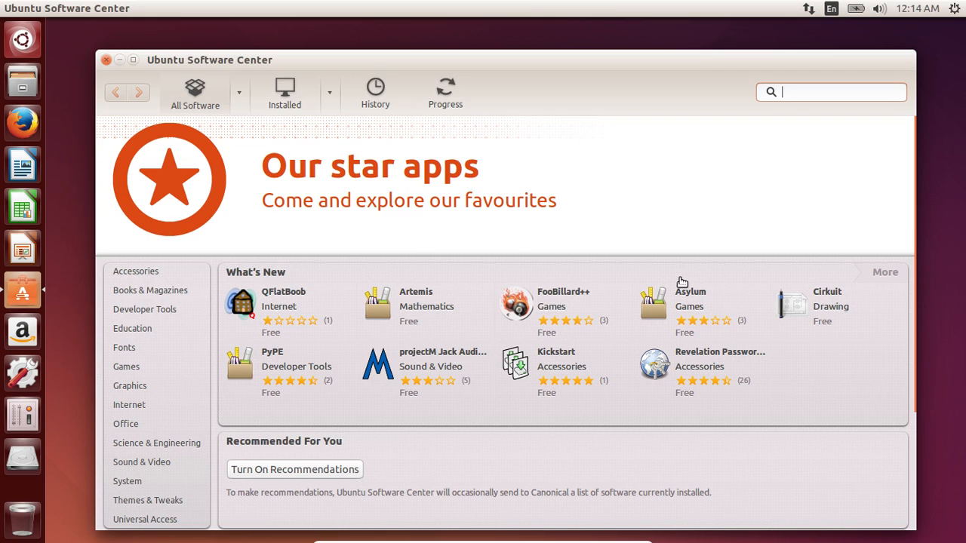
pyautogui.write('genay')
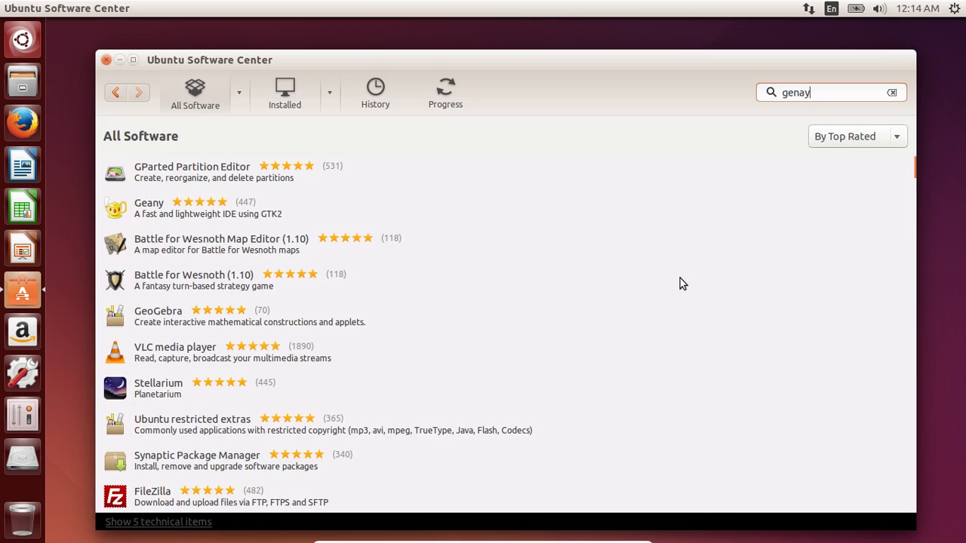
pyautogui.press('BackSpace')
pyautogui.press('BackSpace')
pyautogui.press('BackSpace')
pyautogui.write('any')
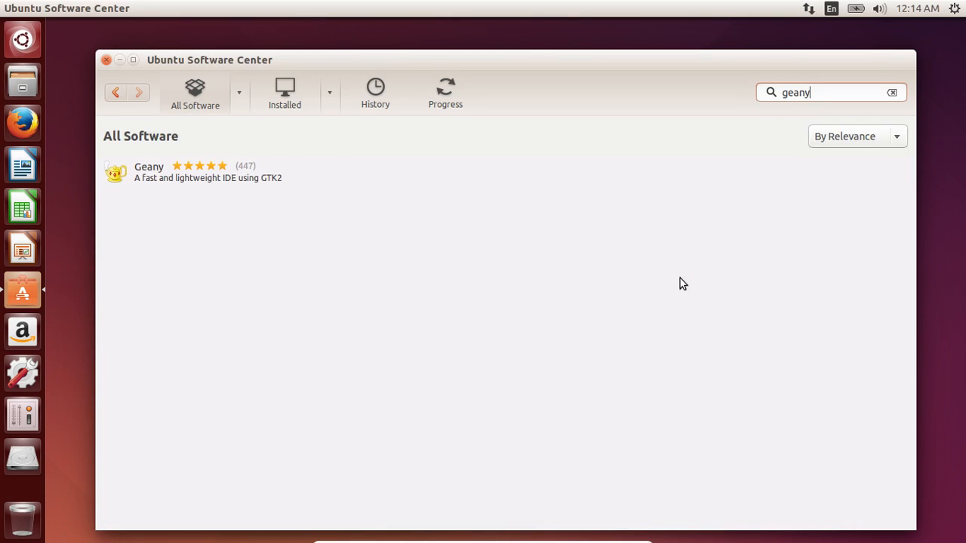
pyautogui.click(262, 183)
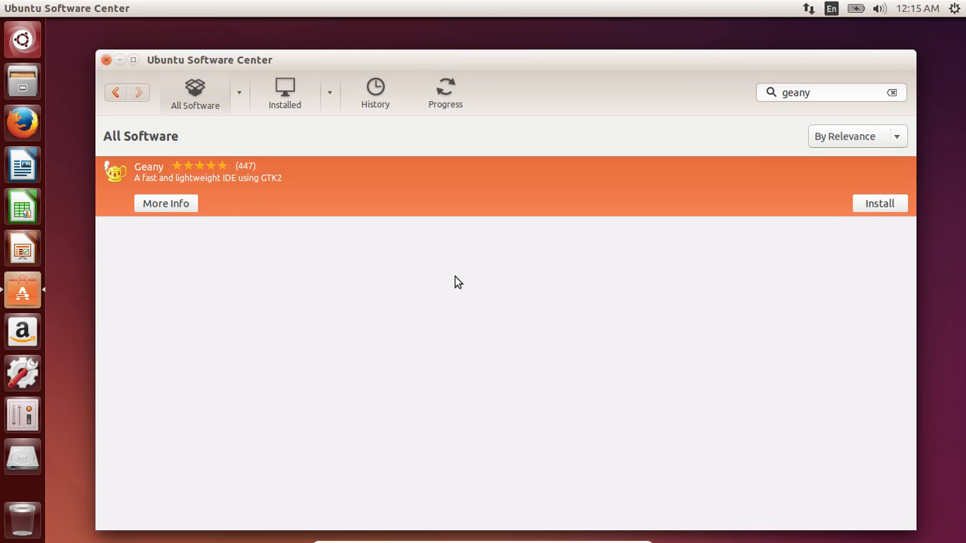
pyautogui.press('Return')
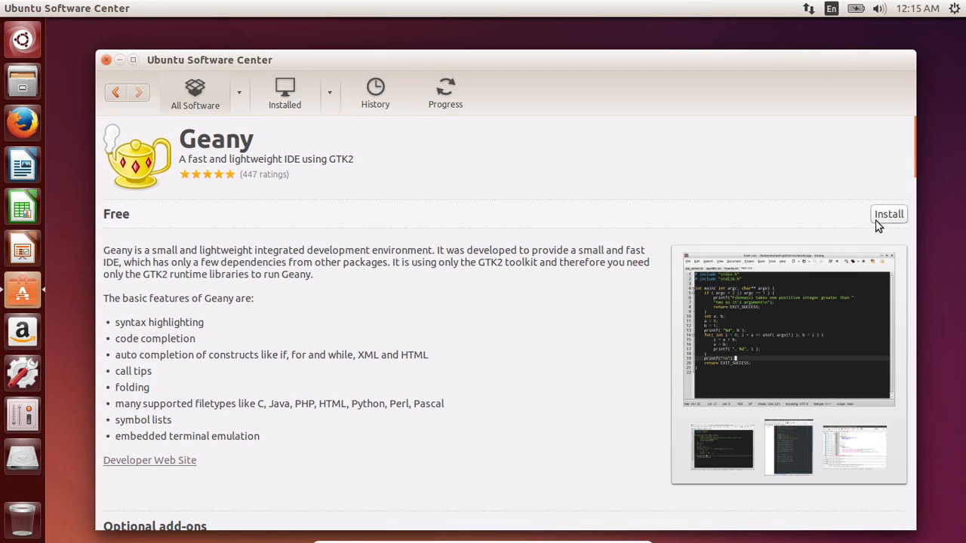
# Examine Geany's optional add-ons, version details and reviews, and close Ubuntu Software Center.
pyautogui.scroll(-3, 429, 349)
pyautogui.scroll(-10, 430, 353)
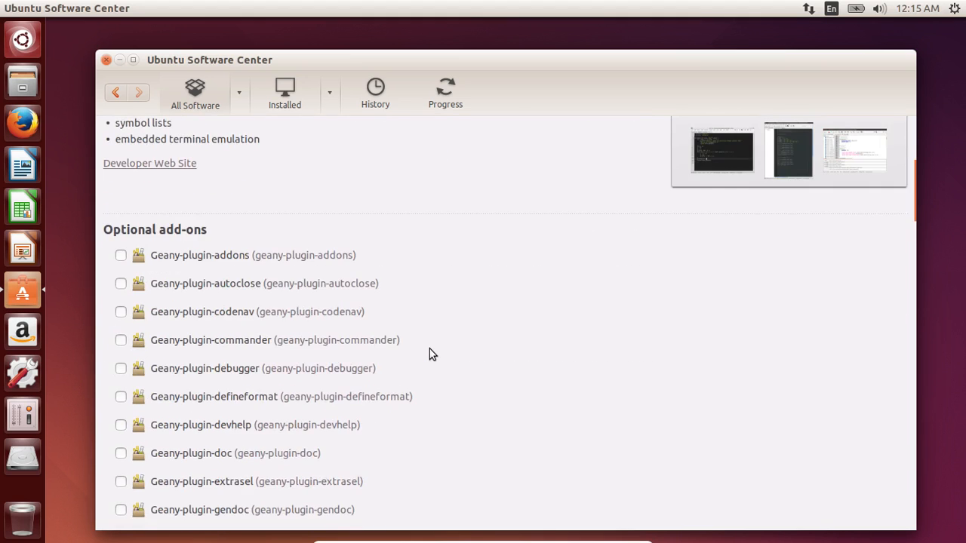
pyautogui.scroll(7, 429, 348)
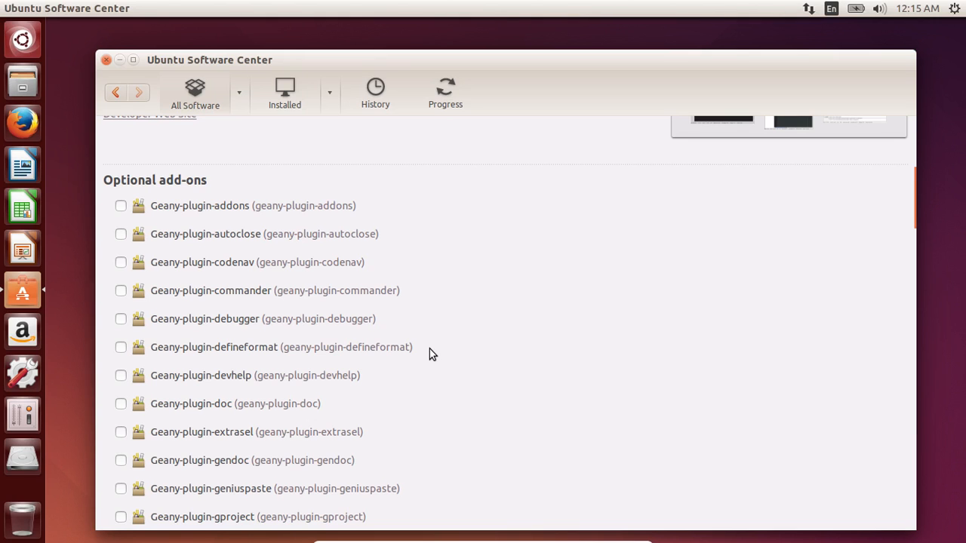
pyautogui.scroll(-4, 429, 349)
pyautogui.scroll(-5, 429, 352)
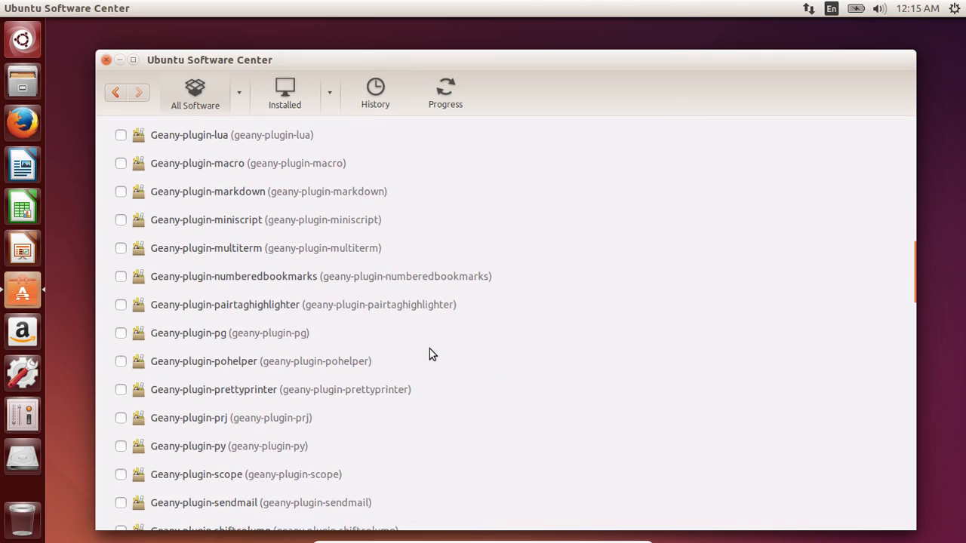
pyautogui.scroll(-10, 429, 352)
pyautogui.scroll(-10, 429, 352)
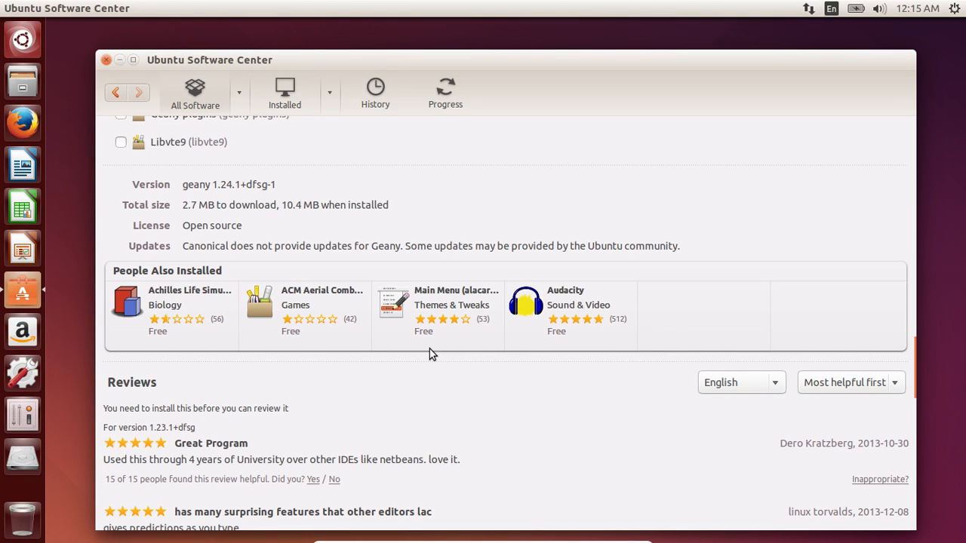
pyautogui.scroll(10, 429, 352)
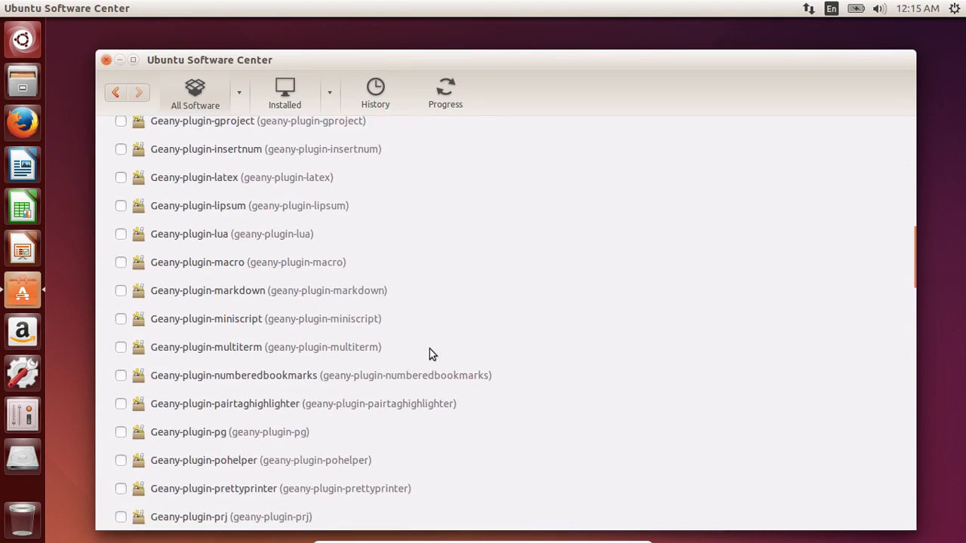
pyautogui.scroll(4, 430, 352)
pyautogui.scroll(5, 429, 352)
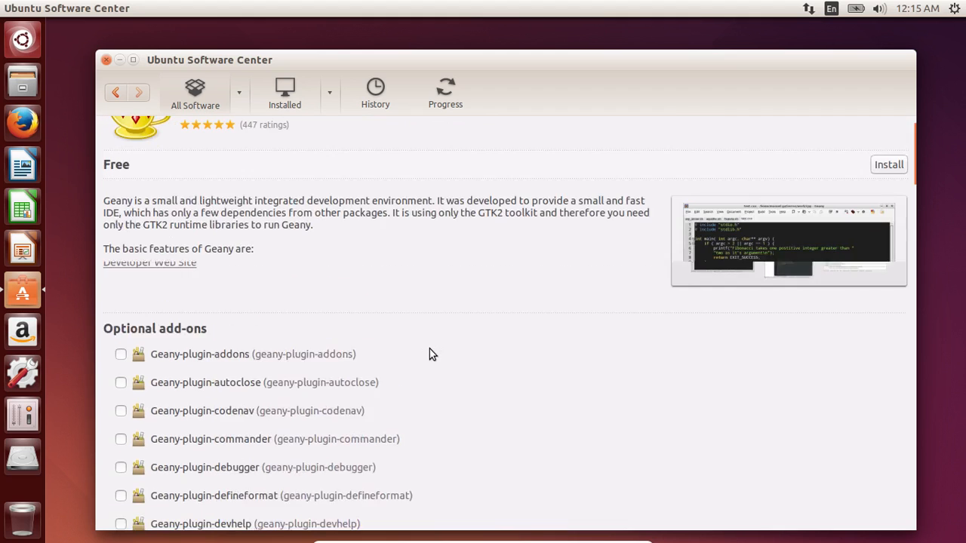
pyautogui.scroll(2, 429, 349)
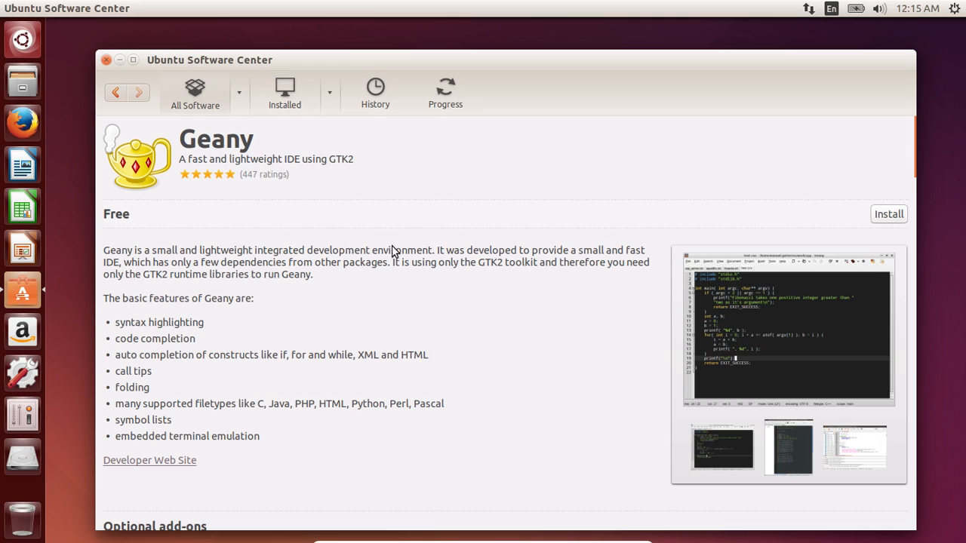
pyautogui.click(106, 60)
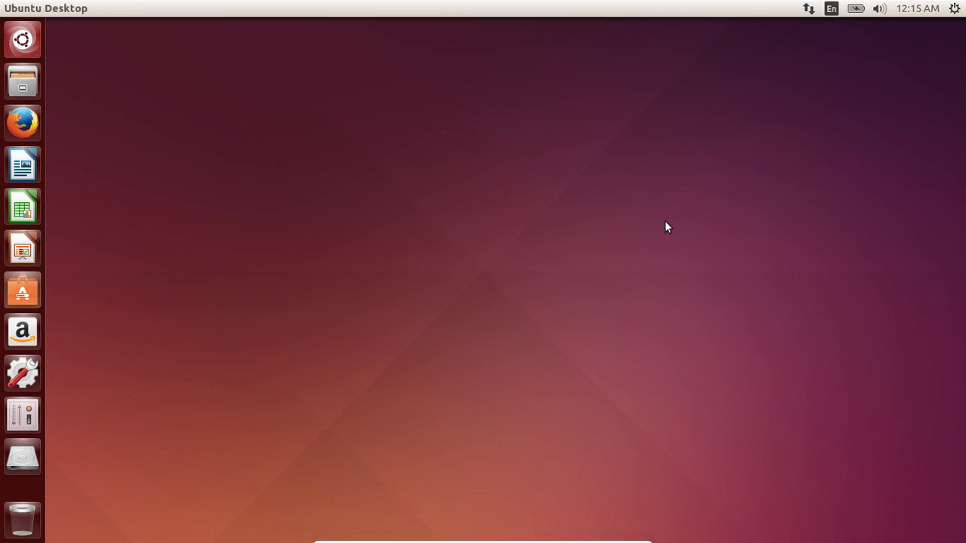
# Open System Settings to view its Personal, Hardware and System options, and close it.
pyautogui.click(963, 9)
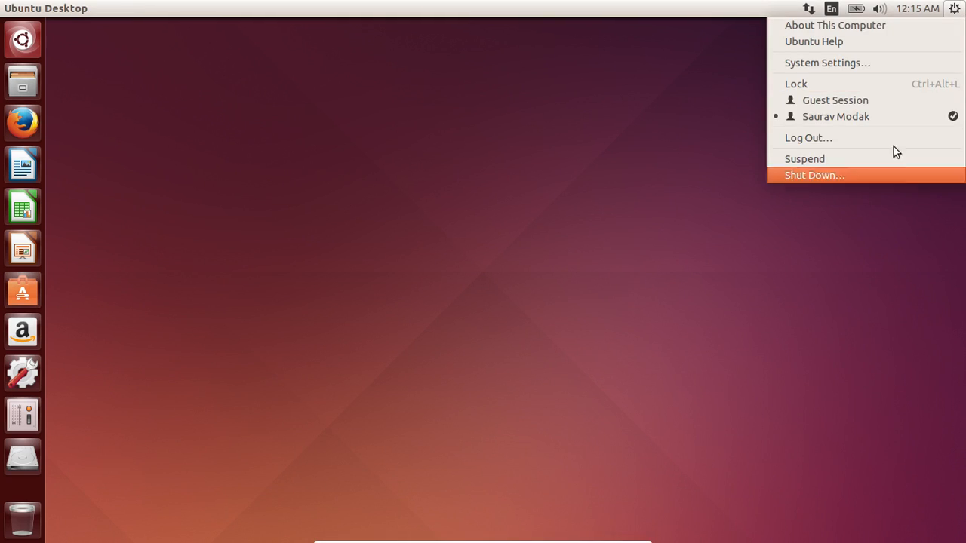
pyautogui.click(875, 63)
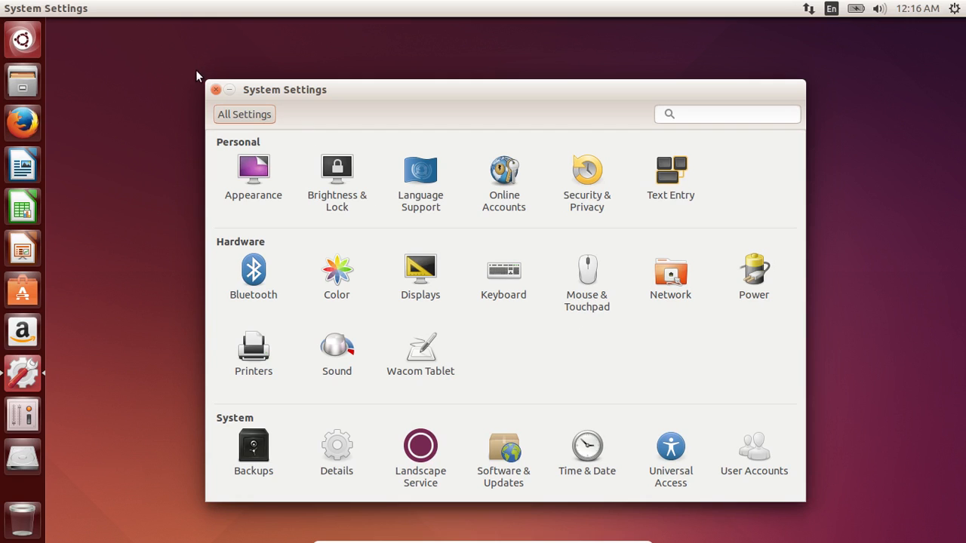
pyautogui.click(216, 89)
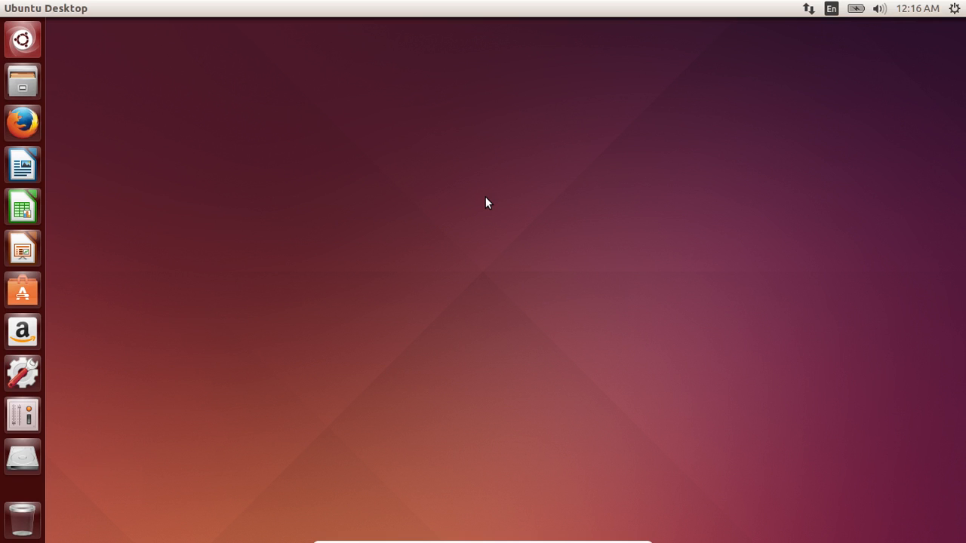
# Search the Dash for "add" and launch Additional Drivers.
pyautogui.click(23, 41)
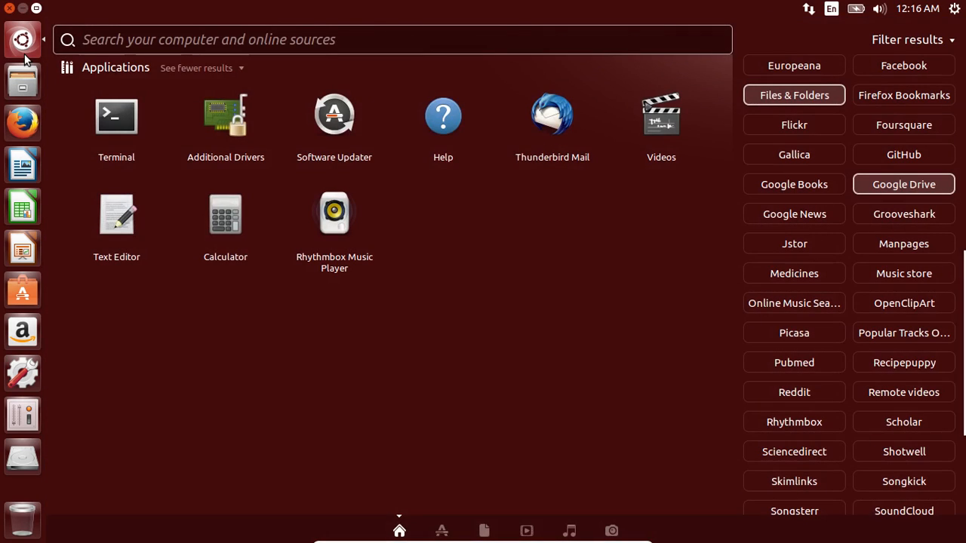
pyautogui.click(24, 56)
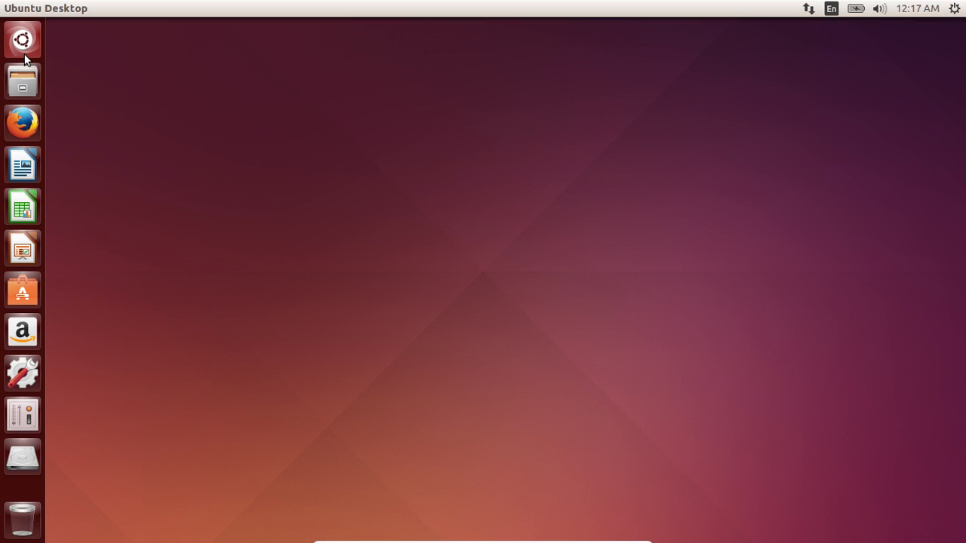
pyautogui.click(24, 56)
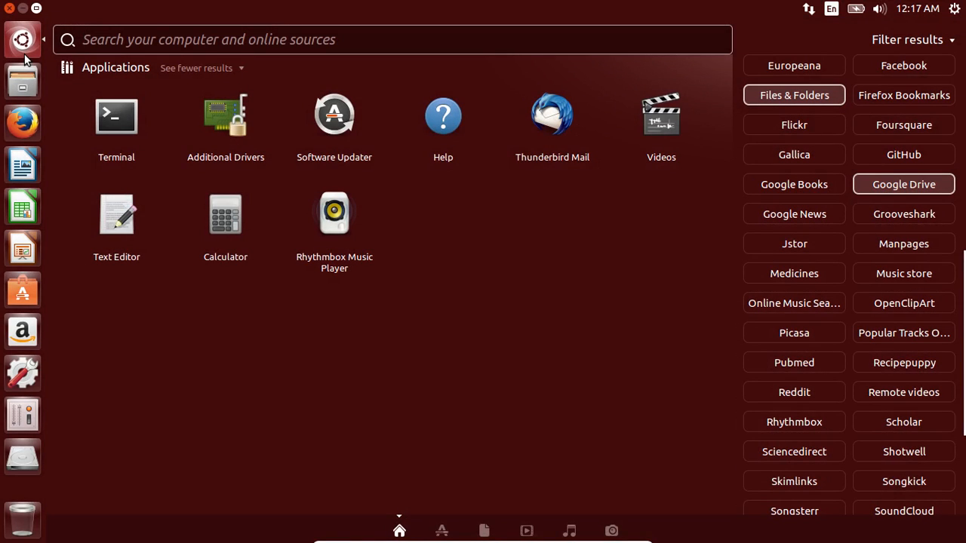
pyautogui.write('add')
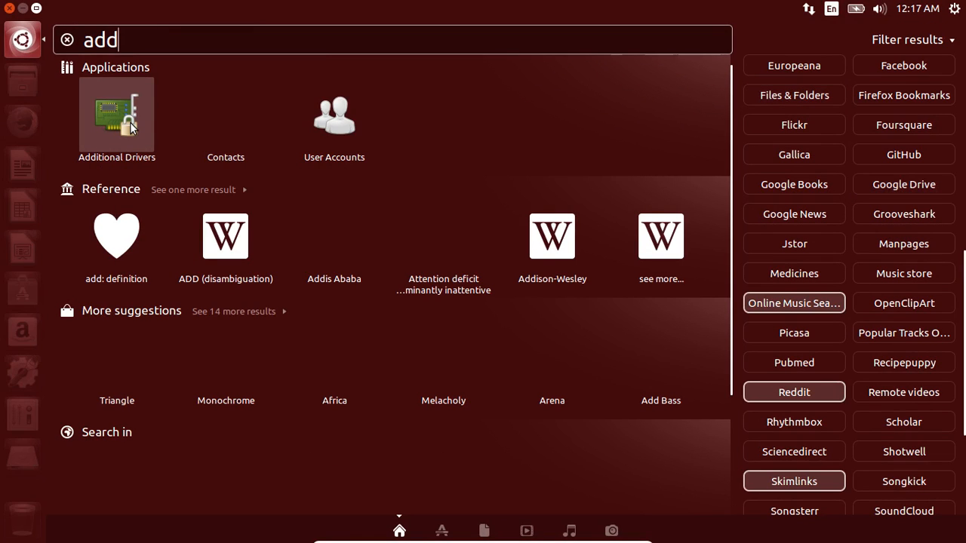
pyautogui.click(130, 123)
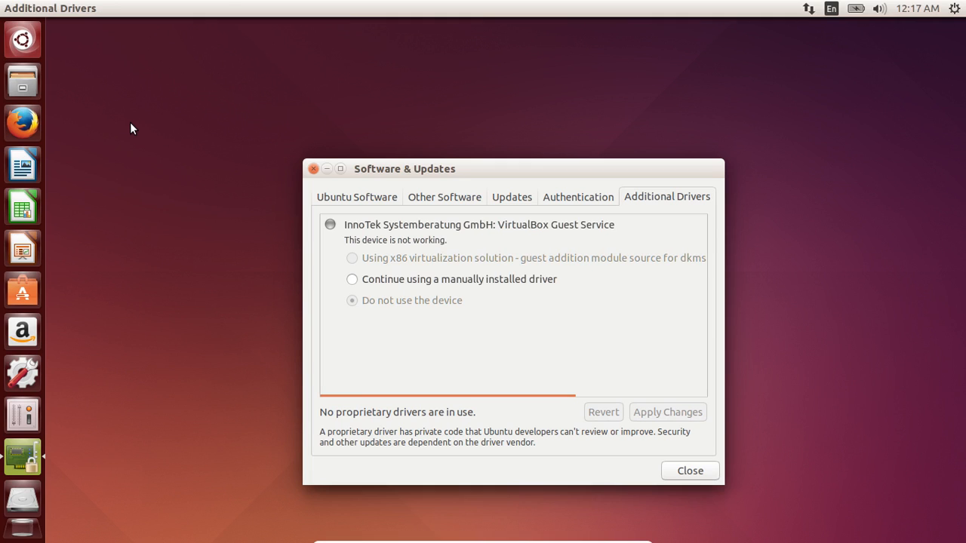
# Check the driver options for the VirtualBox Guest Service and close Software & Updates.
pyautogui.click(367, 283)
pyautogui.click(313, 168)
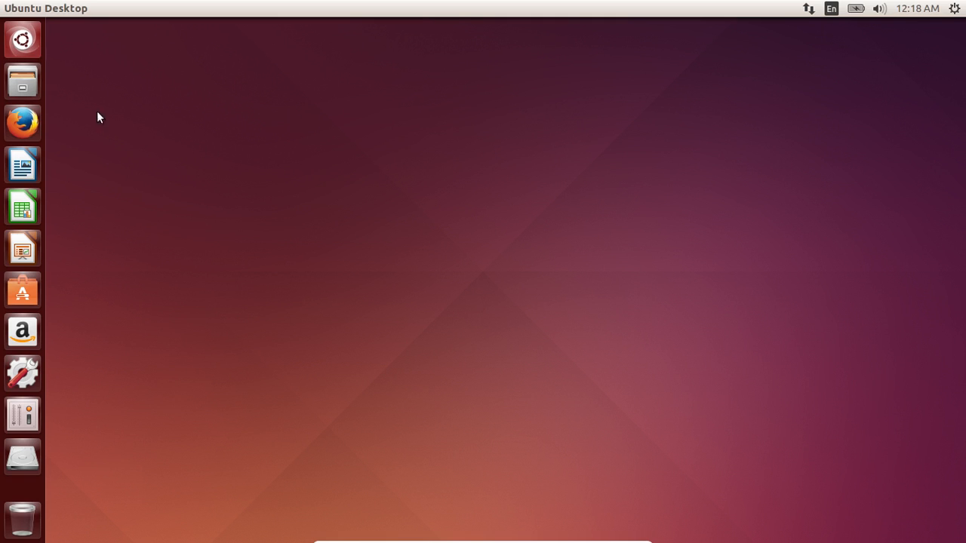
# Collapse the Dash's result filters, search the Dash for "up" and launch Software Updater.
pyautogui.press('super')
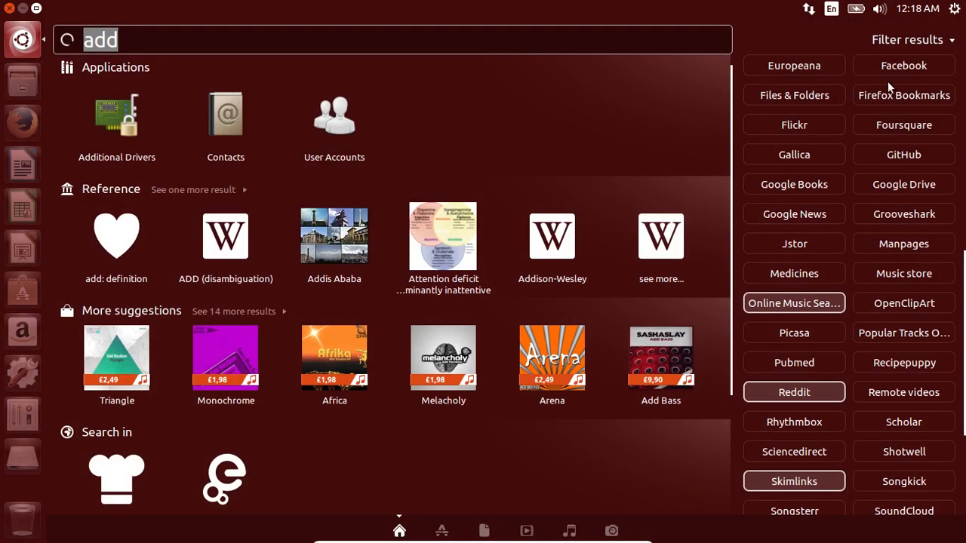
pyautogui.click(903, 38)
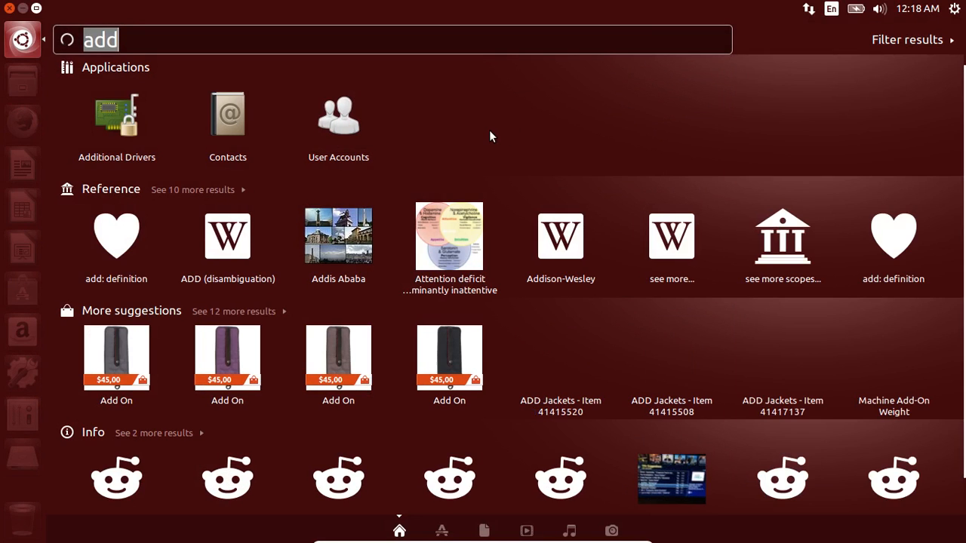
pyautogui.write('u')
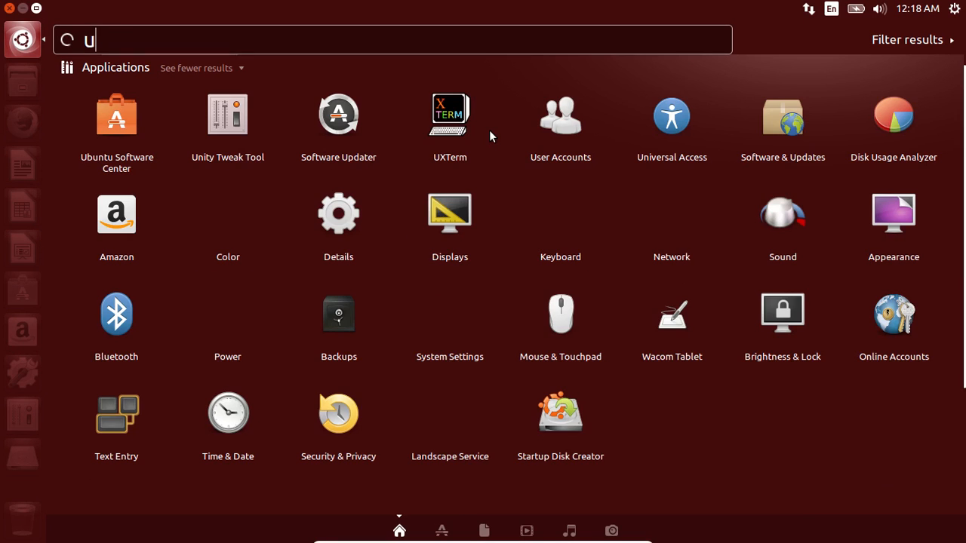
pyautogui.write('pp')
pyautogui.press('BackSpace')
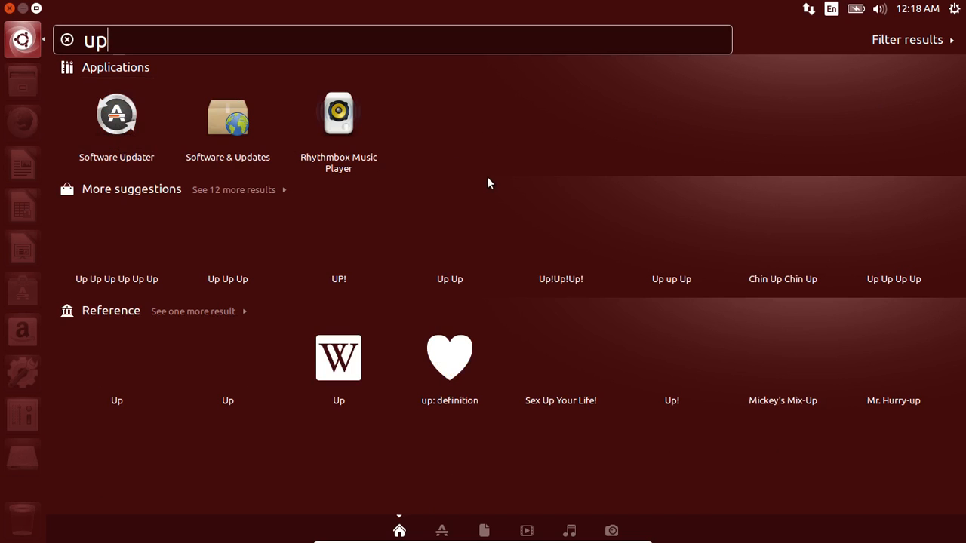
pyautogui.press('Return')
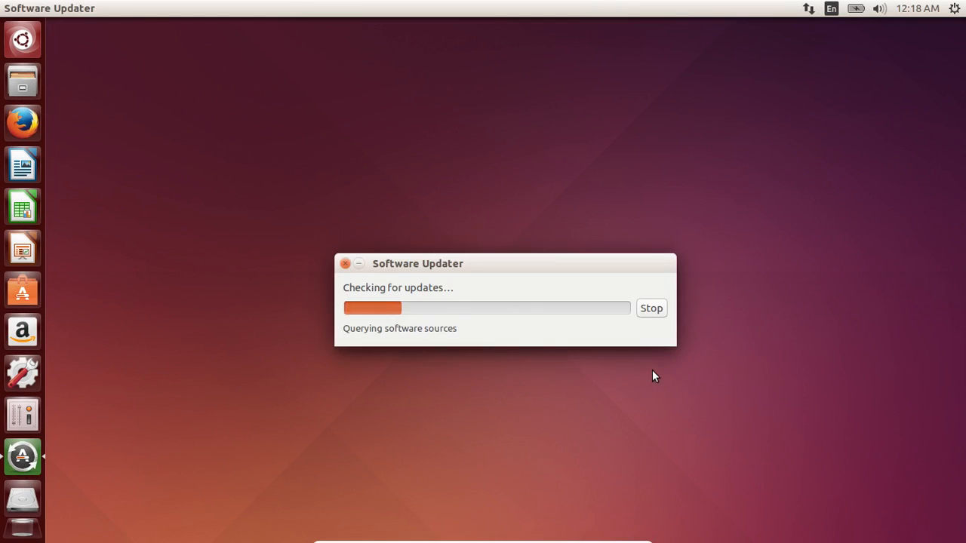
# Stop the update check, examine the security update packages under Ubuntu base, and close Software Updater.
pyautogui.click(645, 309)
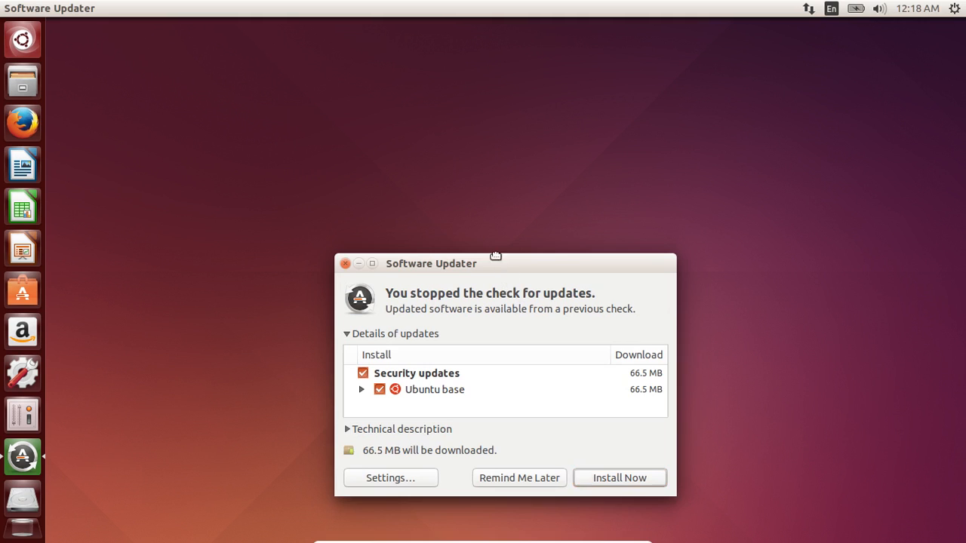
pyautogui.moveTo(493, 256); pyautogui.dragTo(486, 151)
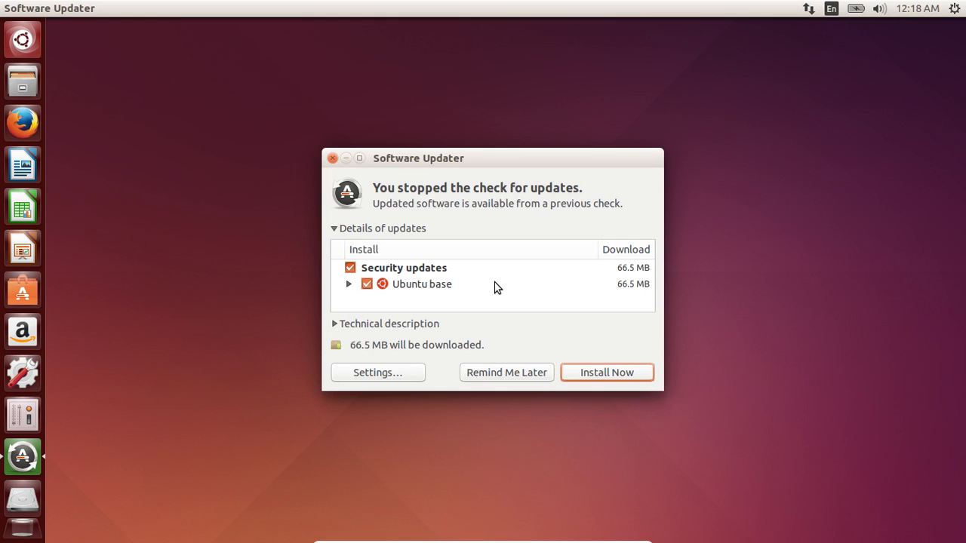
pyautogui.click(349, 285)
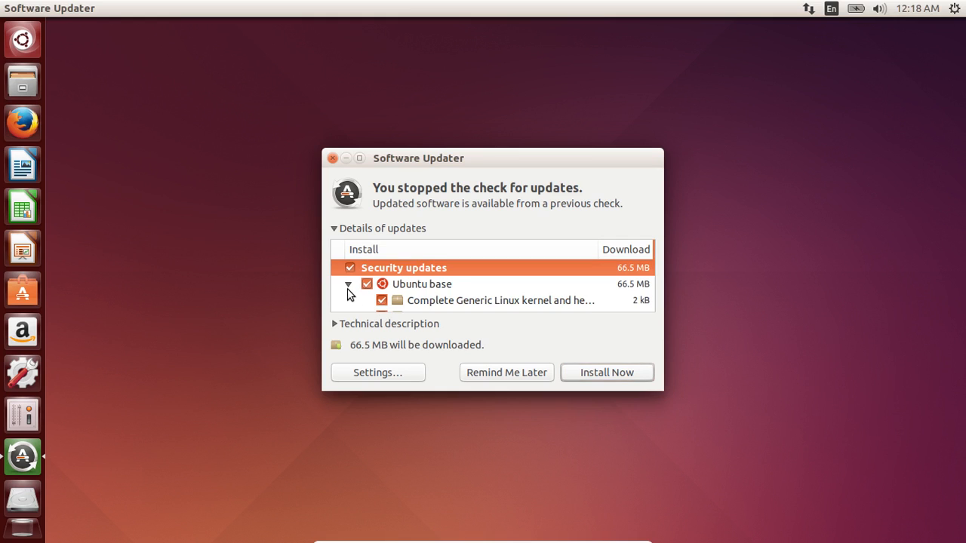
pyautogui.scroll(-5, 458, 287)
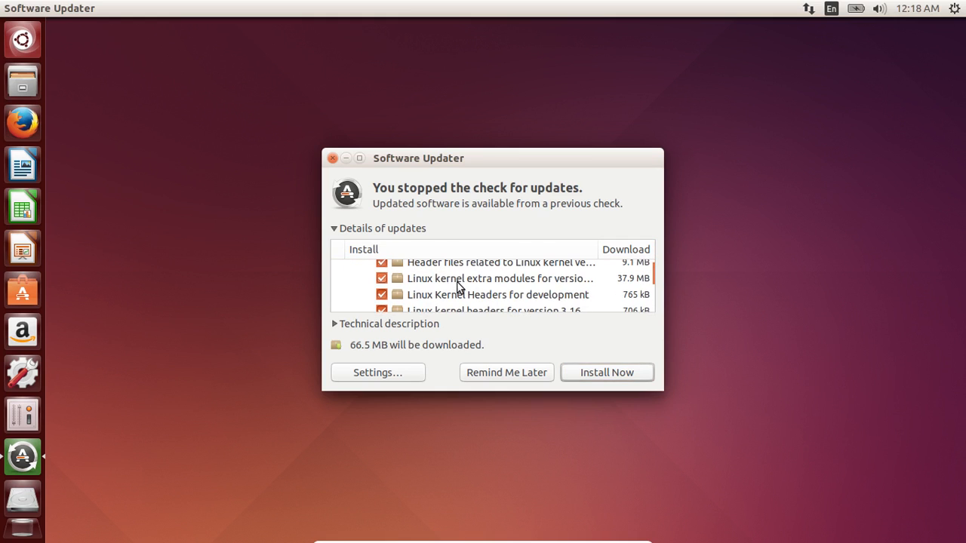
pyautogui.scroll(1, 458, 286)
pyautogui.scroll(1, 458, 286)
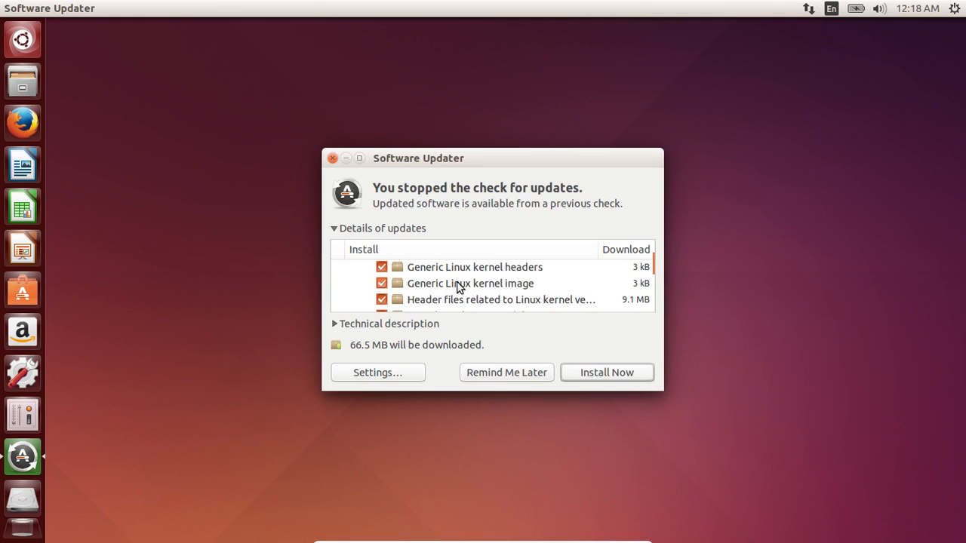
pyautogui.scroll(3, 446, 293)
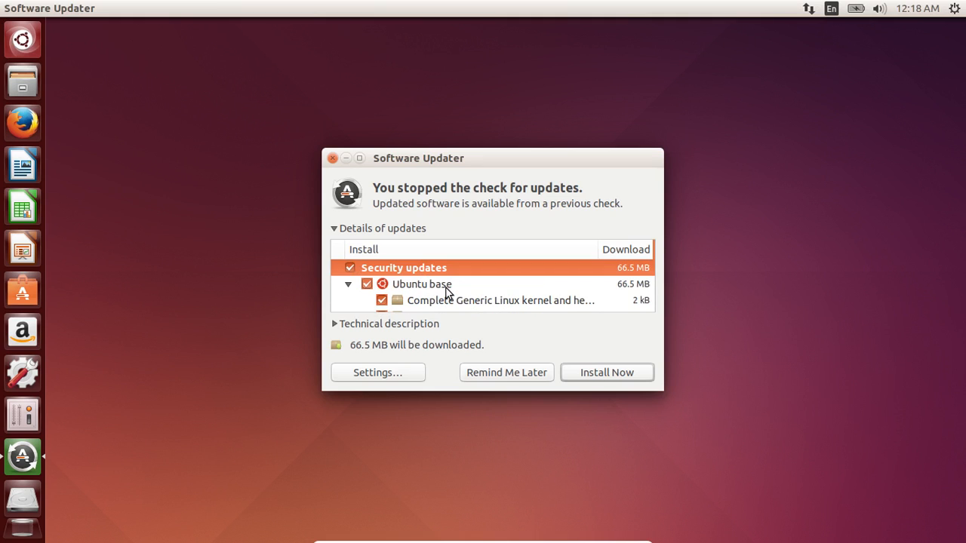
pyautogui.click(357, 288)
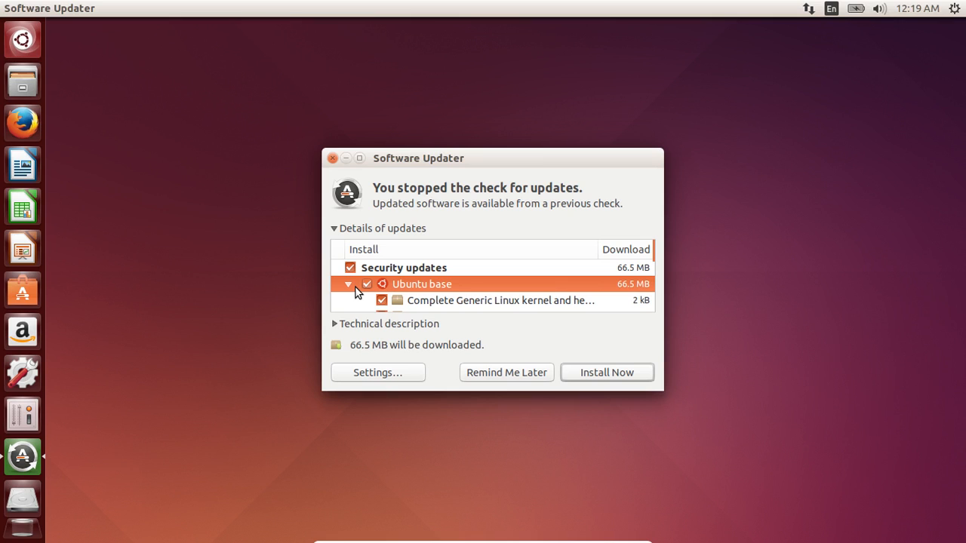
pyautogui.click(333, 159)
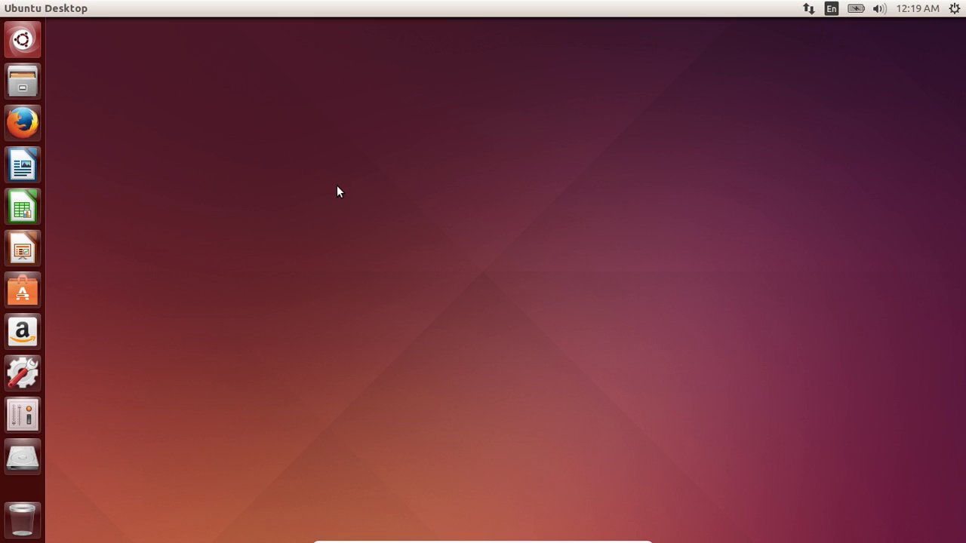
# Search the Dash for "ter", launch Terminal and move its window towards the middle of the desktop.
pyautogui.press('super')
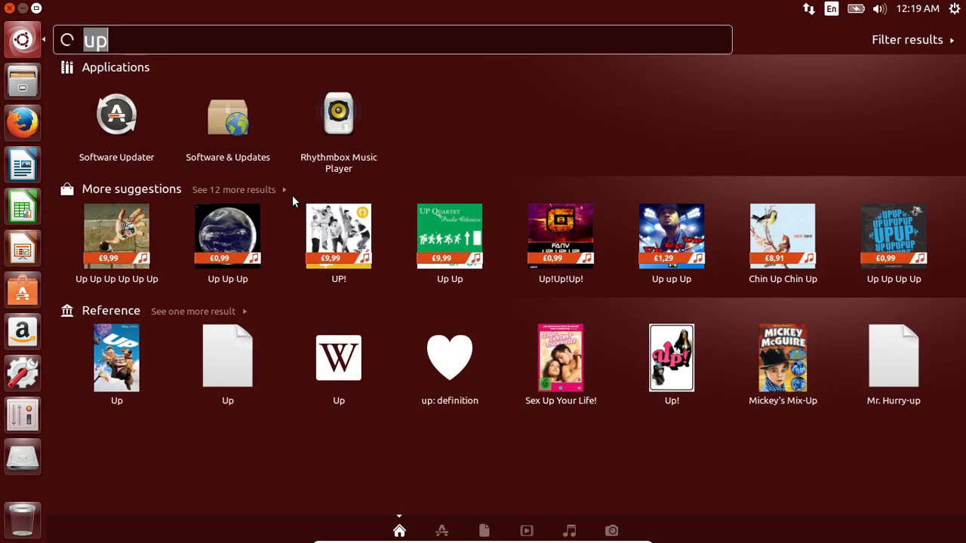
pyautogui.write('ter')
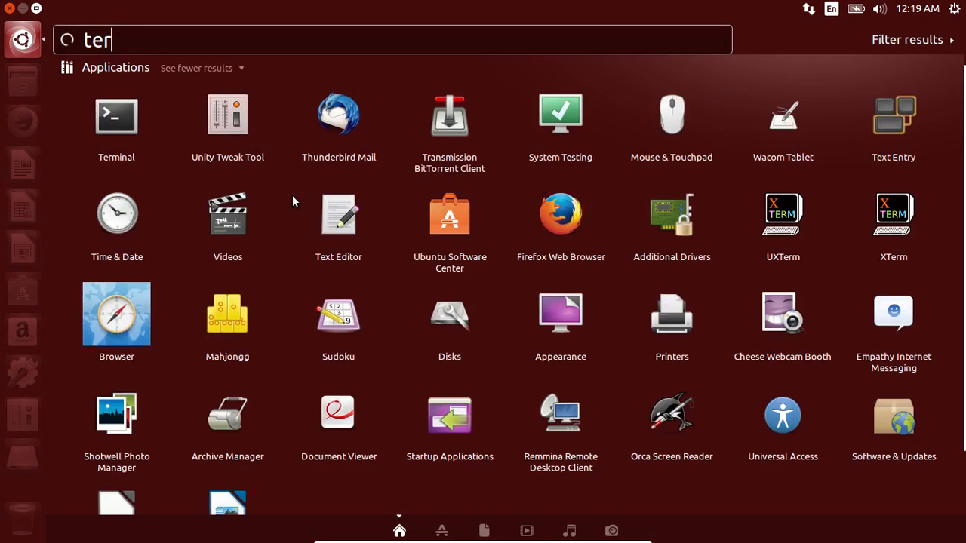
pyautogui.click(128, 138)
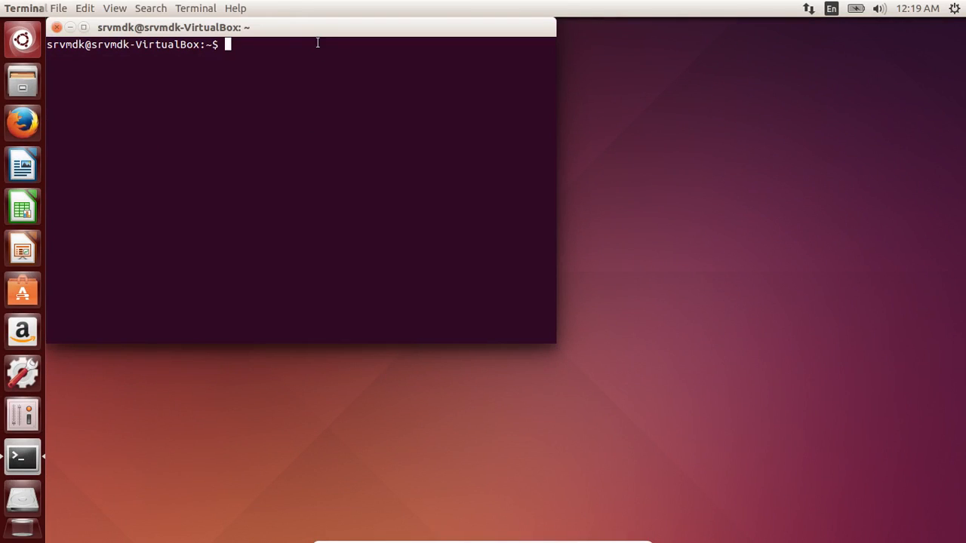
pyautogui.moveTo(313, 29); pyautogui.dragTo(493, 81)
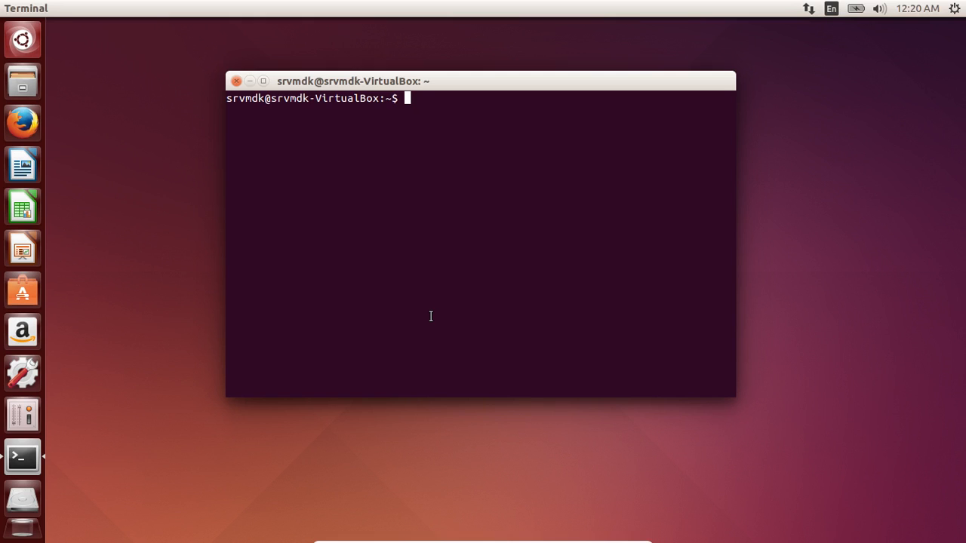
# Try to install the restricted extras with "sudo apt-get install ubuntu-restricted-extras", authenticating with the account password.
pyautogui.write('sudo apt-get install ')
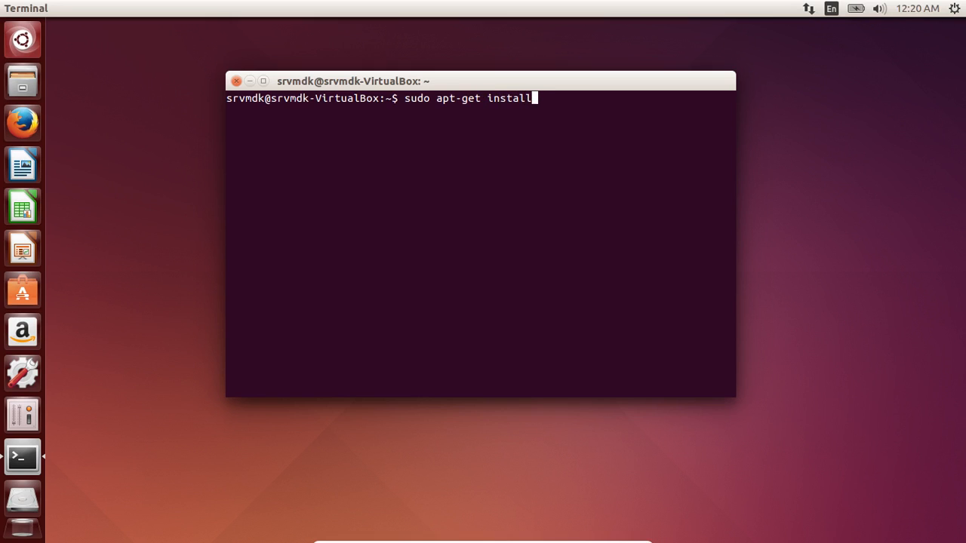
pyautogui.write('ubuntu-restricted-extras')
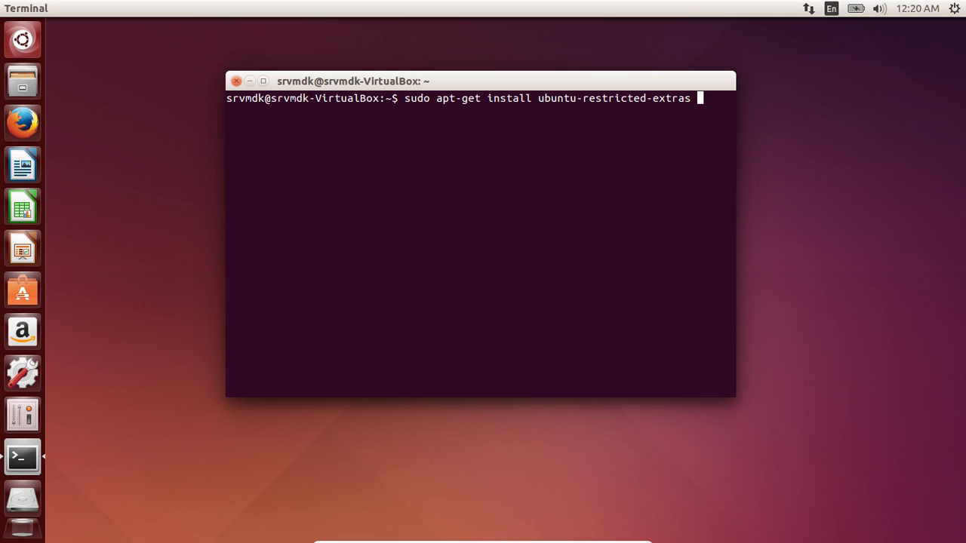
pyautogui.press('Return')
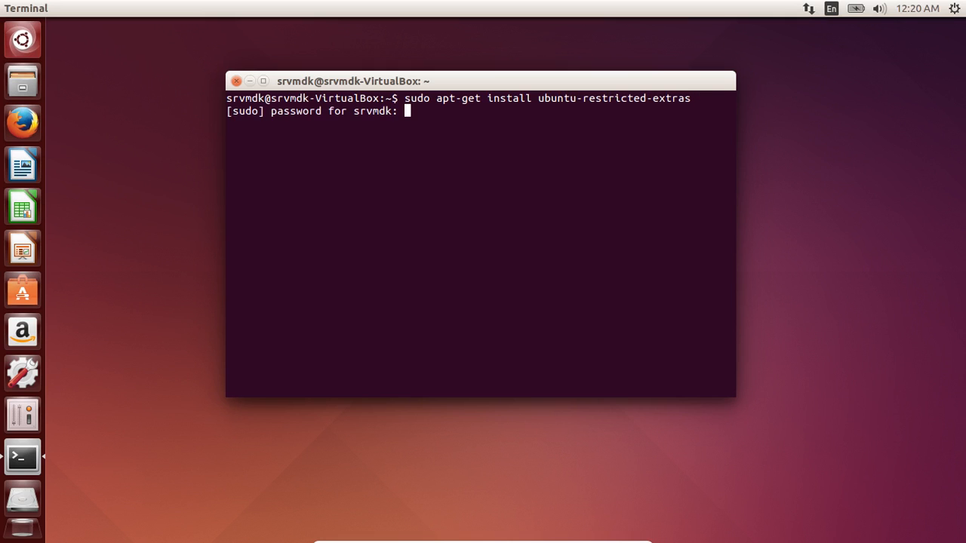
pyautogui.press('Return')
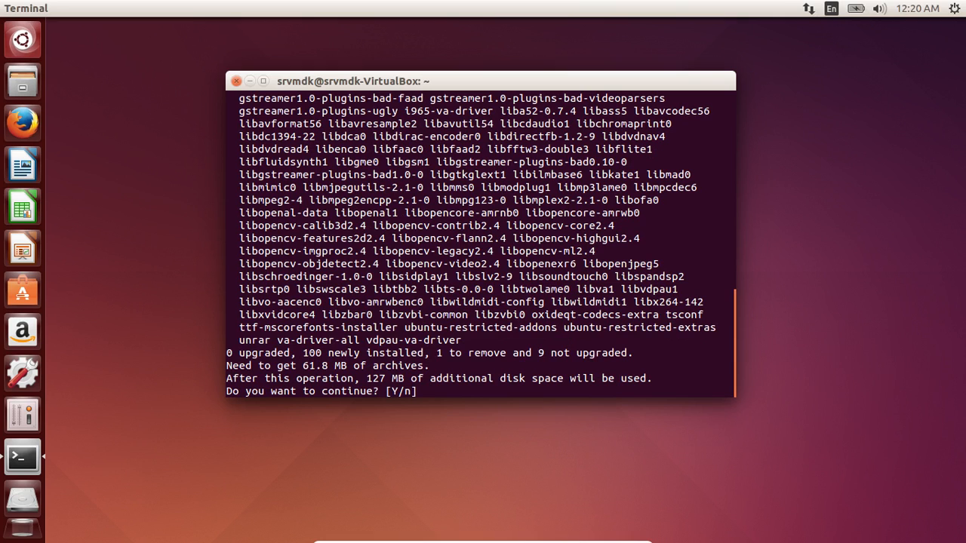
# Decline the package installation by answering "n" and close Terminal.
pyautogui.write('n')
pyautogui.press('Return')
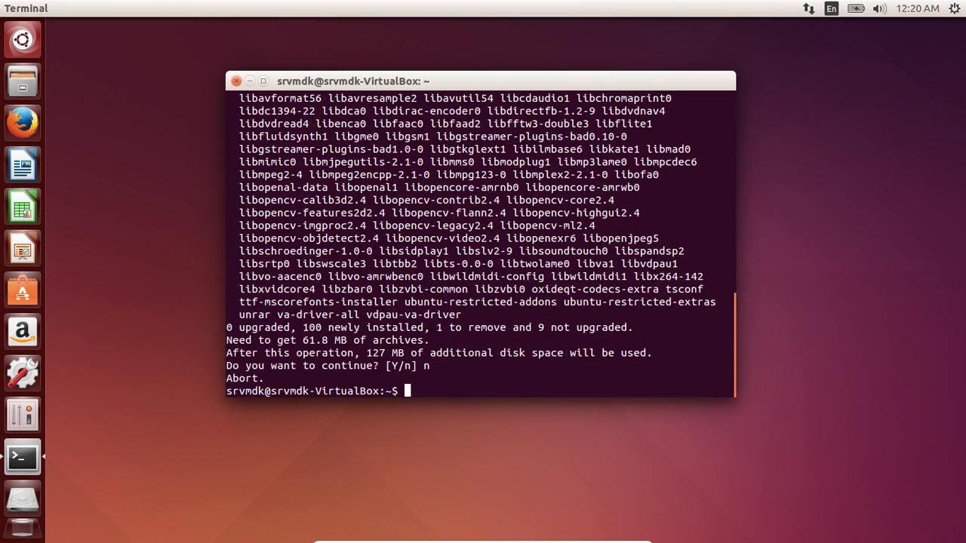
pyautogui.moveTo(258, 6)
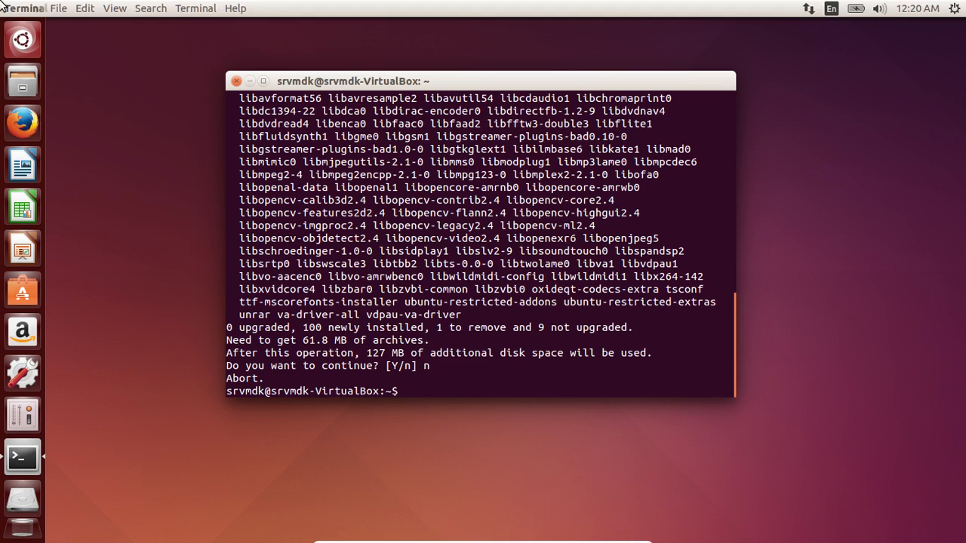
pyautogui.click(236, 81)
# Search Ubuntu Software Center for "vlc", view the matching software and close Ubuntu Software Center.
pyautogui.click(23, 291)
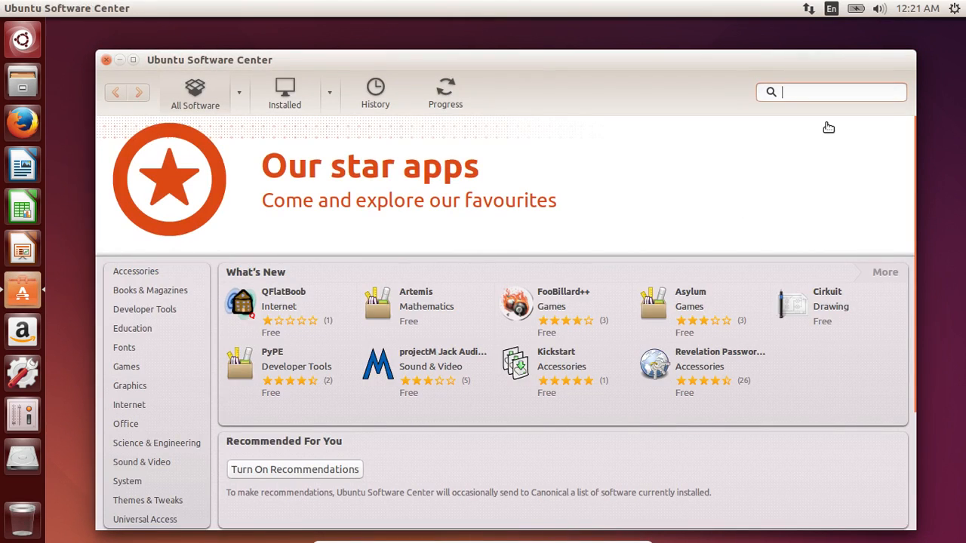
pyautogui.write('vls')
pyautogui.press('BackSpace')
pyautogui.write('c')
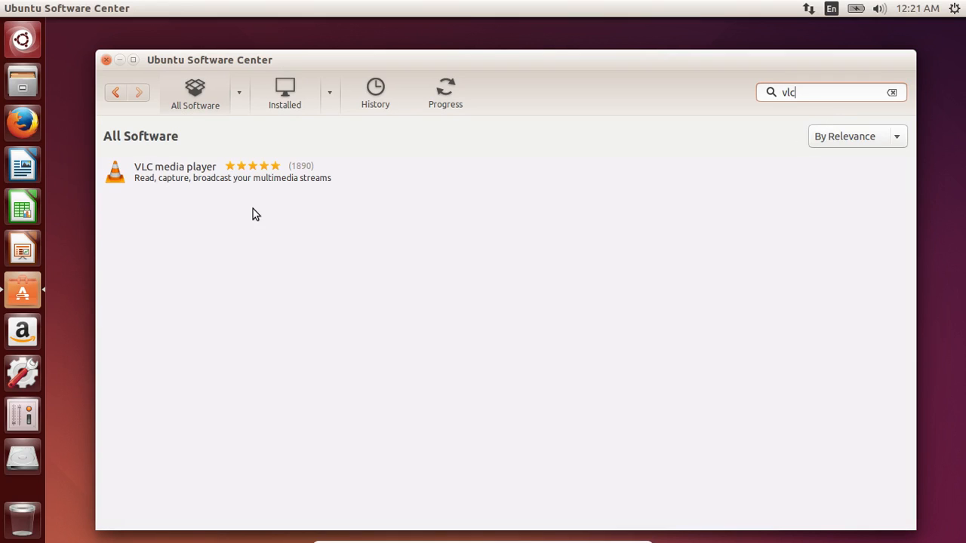
pyautogui.click(106, 61)
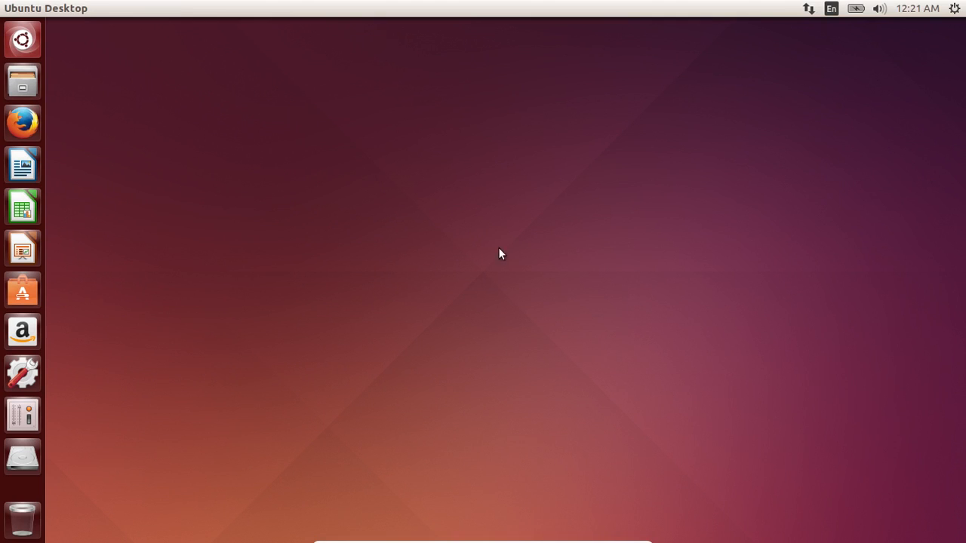
# Open Firefox and search Google for "google chrome".
pyautogui.click(27, 131)
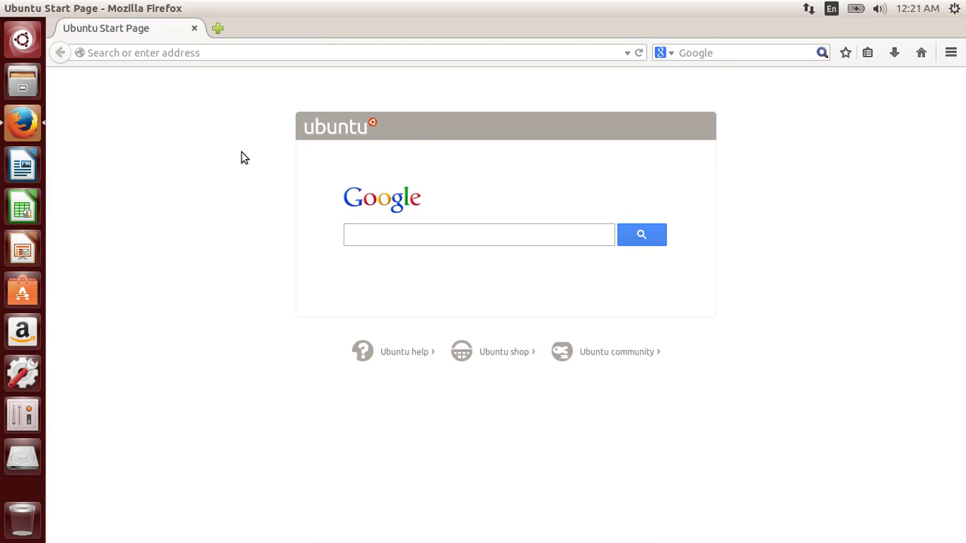
pyautogui.click(717, 53)
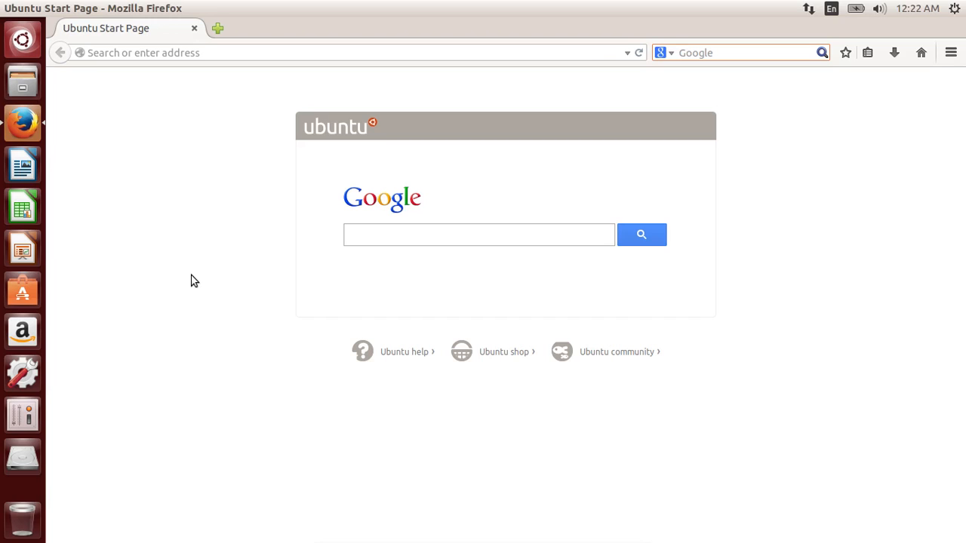
pyautogui.write('goo')
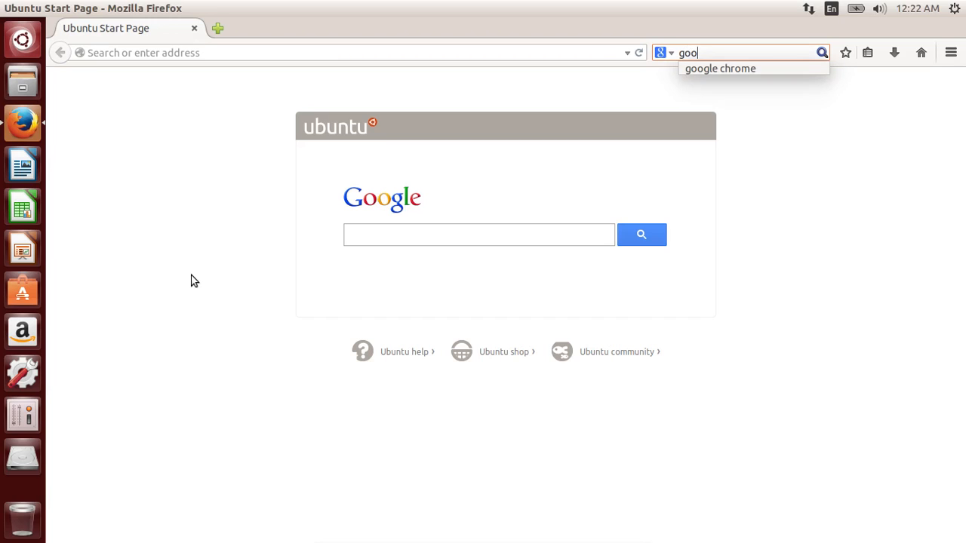
pyautogui.write('gle')
pyautogui.press('Down')
pyautogui.press('Return')
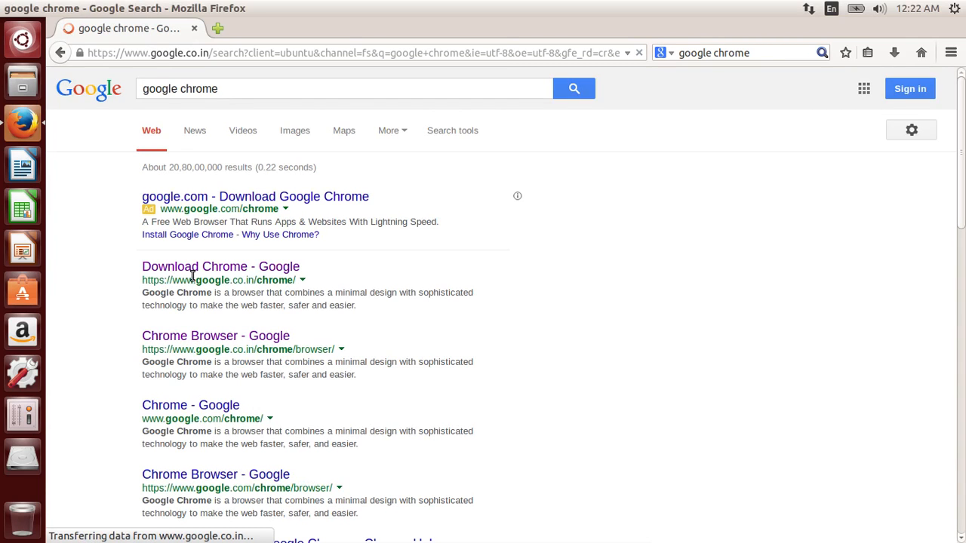
# Open the Download Chrome page, view the download package choices for Linux, and dismiss the download dialog.
pyautogui.click(198, 268)
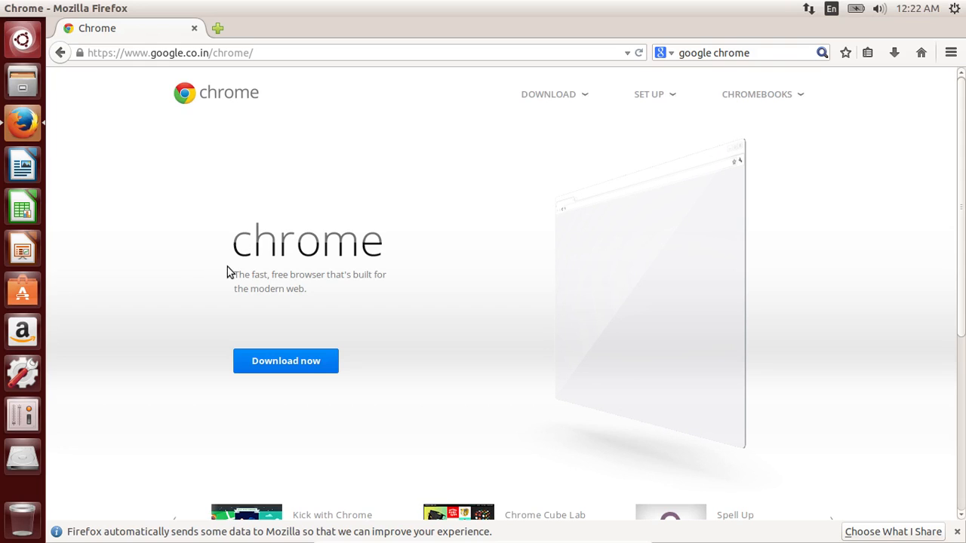
pyautogui.click(543, 108)
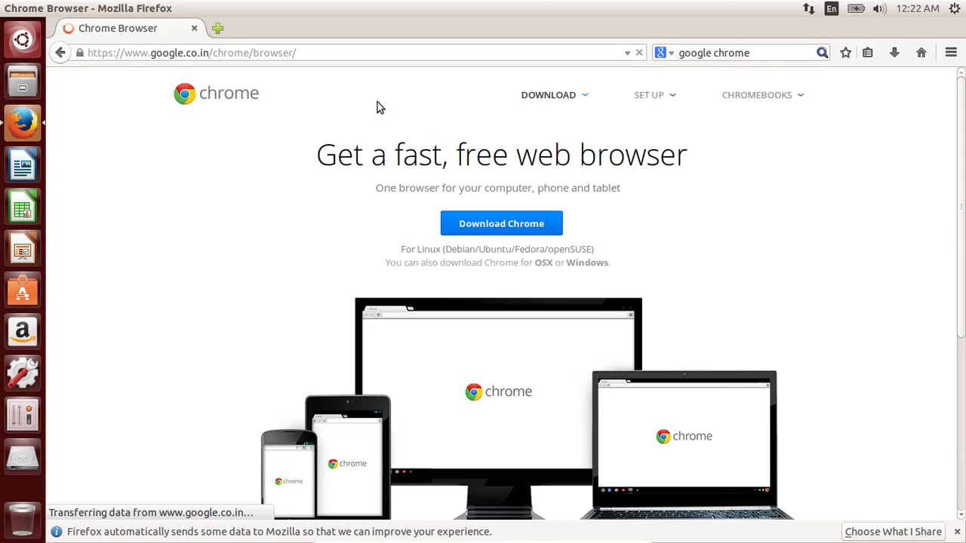
pyautogui.click(504, 231)
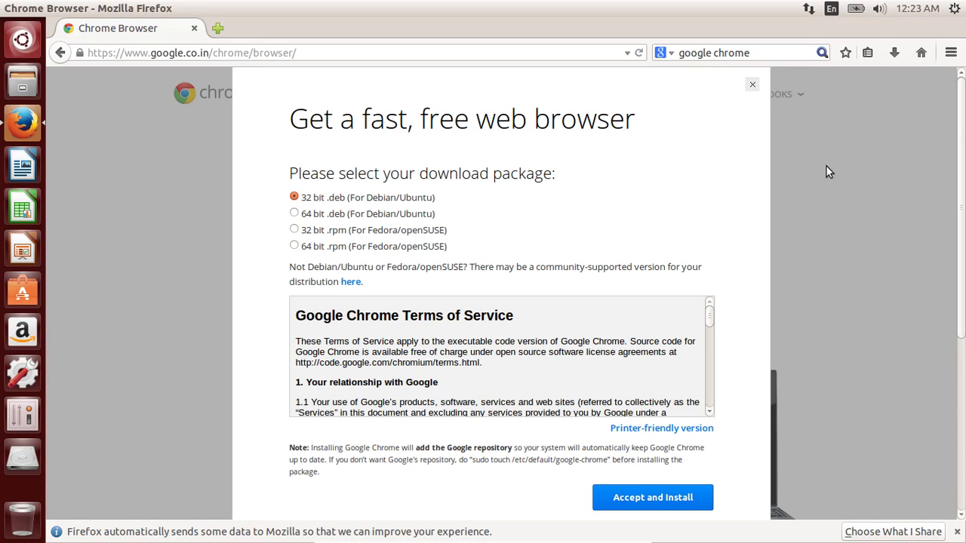
pyautogui.click(753, 85)
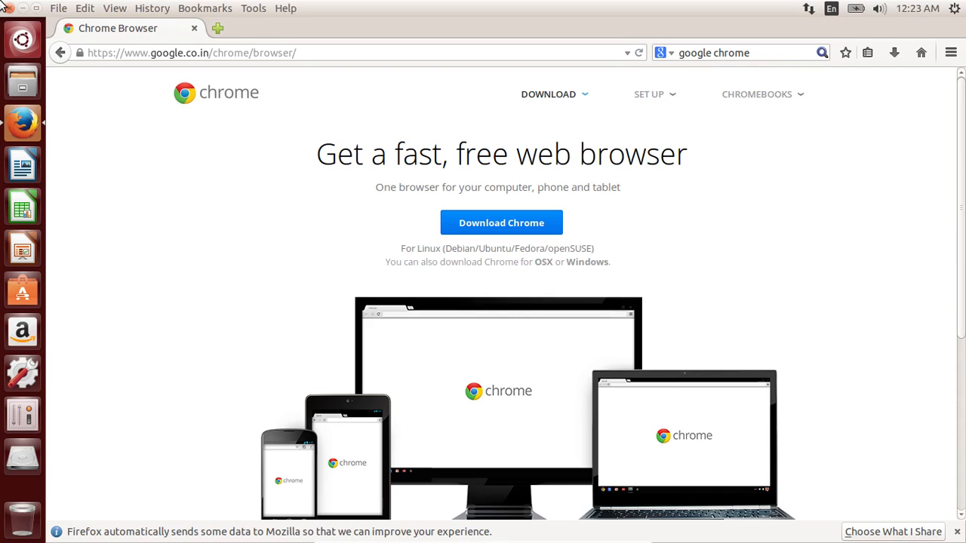
# Close Firefox, view the Downloads folder in the file manager, return to Home and close the file manager.
pyautogui.click(8, 8)
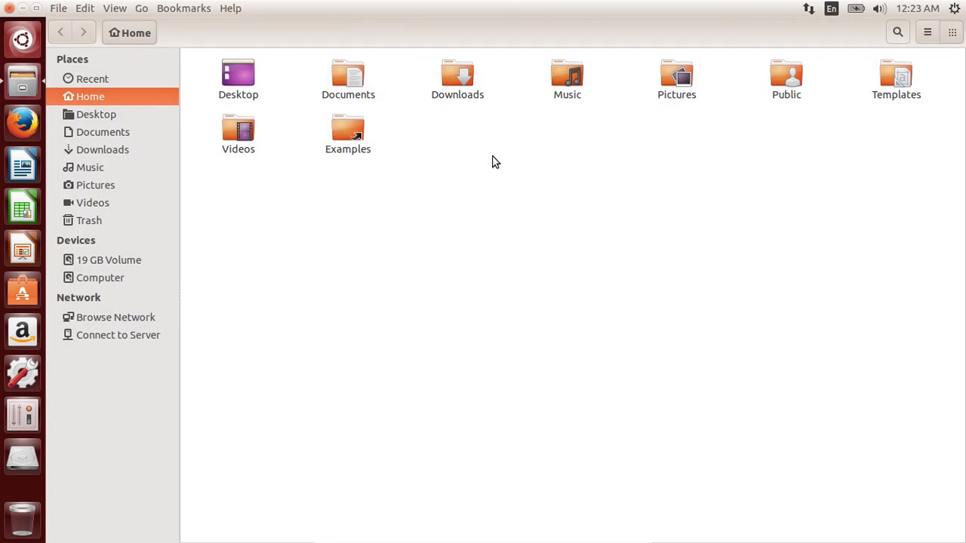
pyautogui.doubleClick(462, 101)
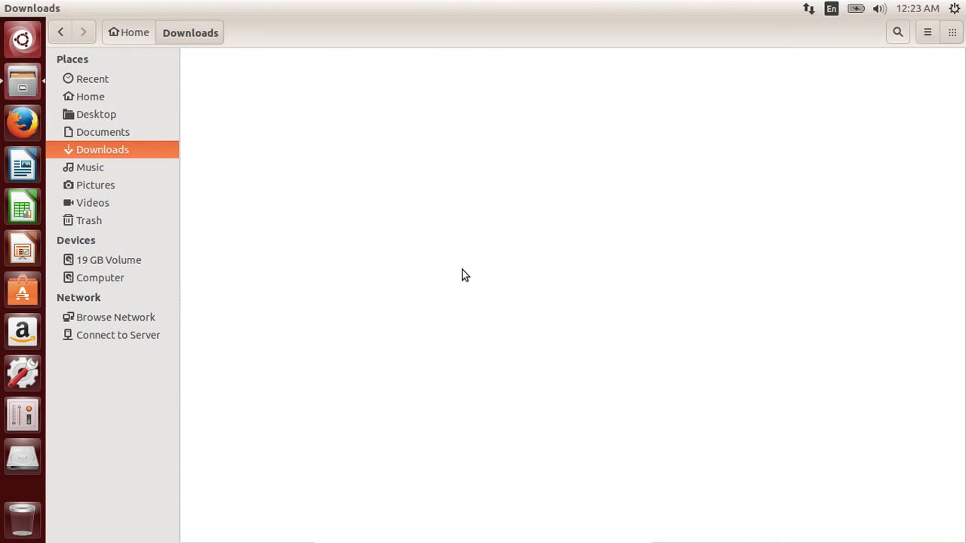
pyautogui.click(129, 39)
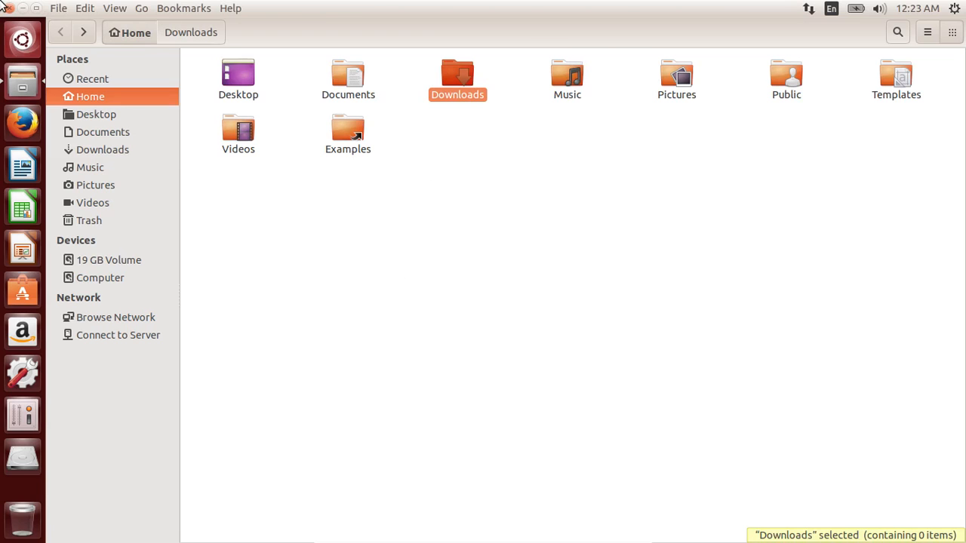
pyautogui.click(23, 8)
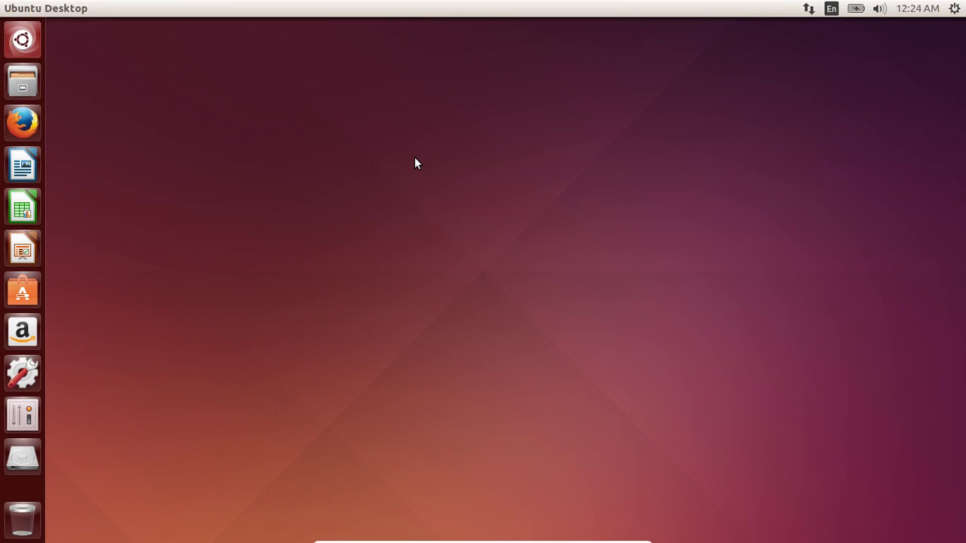
# Try the Night Seascape desktop background, apply the Redes de hilo wallpaper, and view the picker for adding more pictures without choosing any.
pyautogui.rightClick(385, 132)
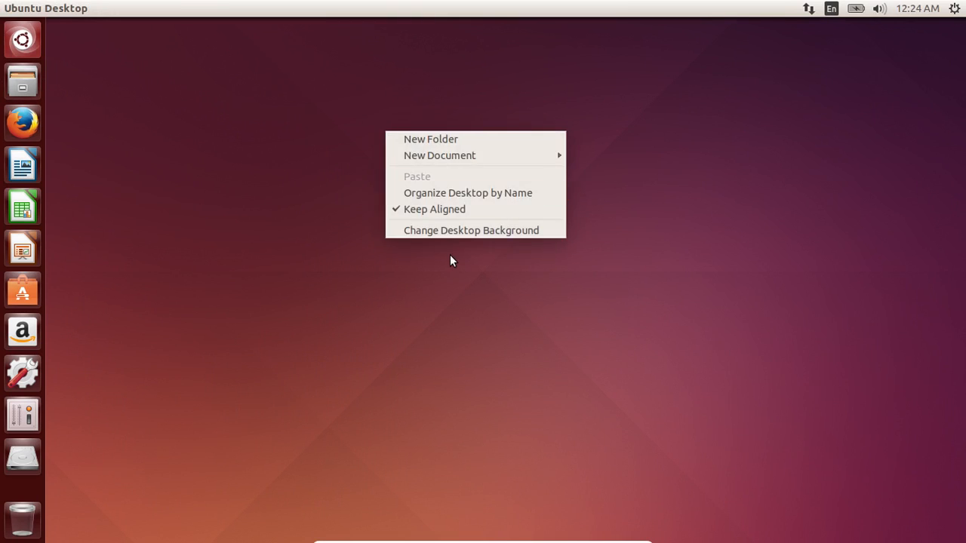
pyautogui.click(456, 236)
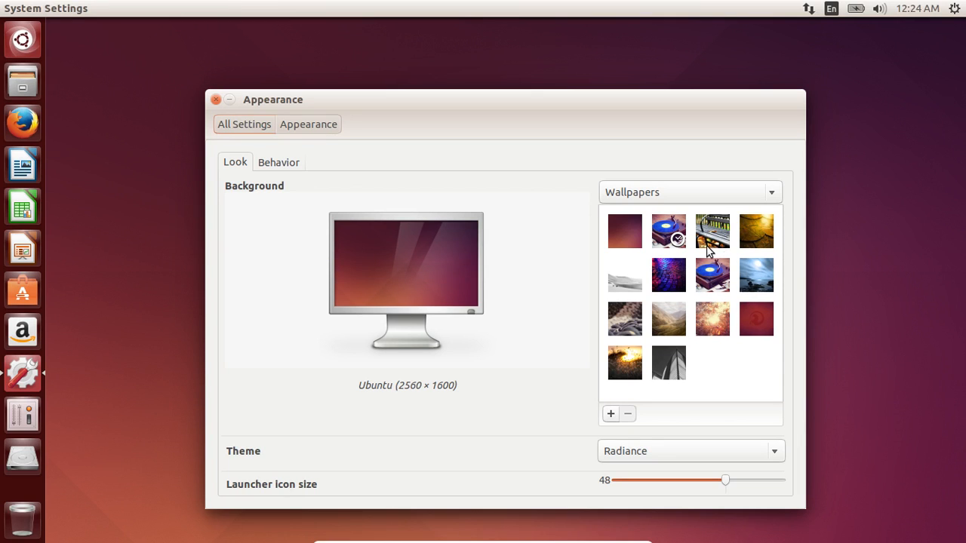
pyautogui.click(750, 282)
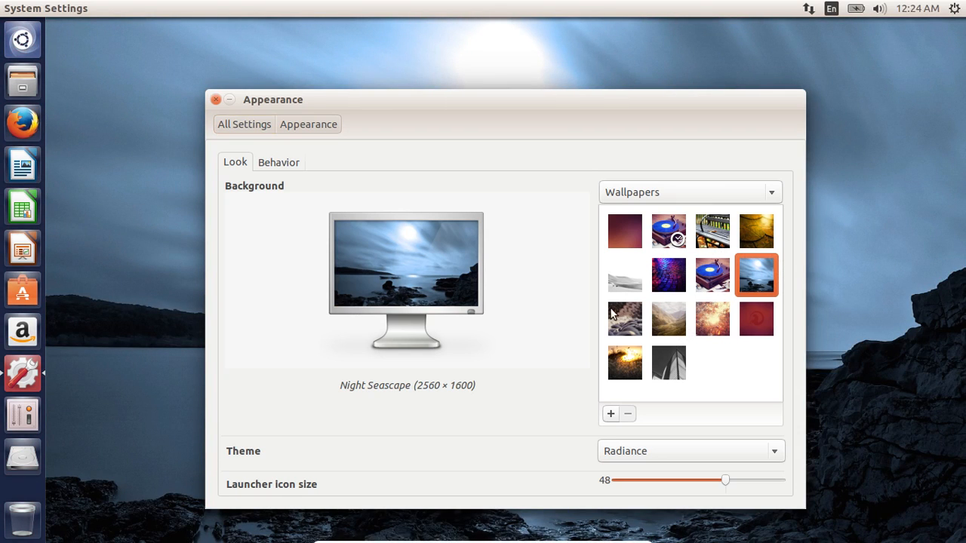
pyautogui.click(609, 335)
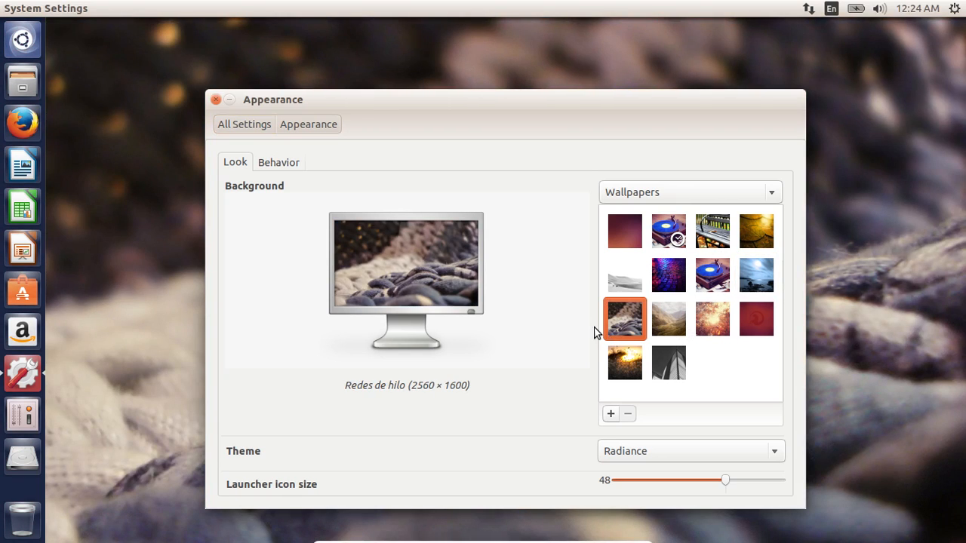
pyautogui.click(610, 415)
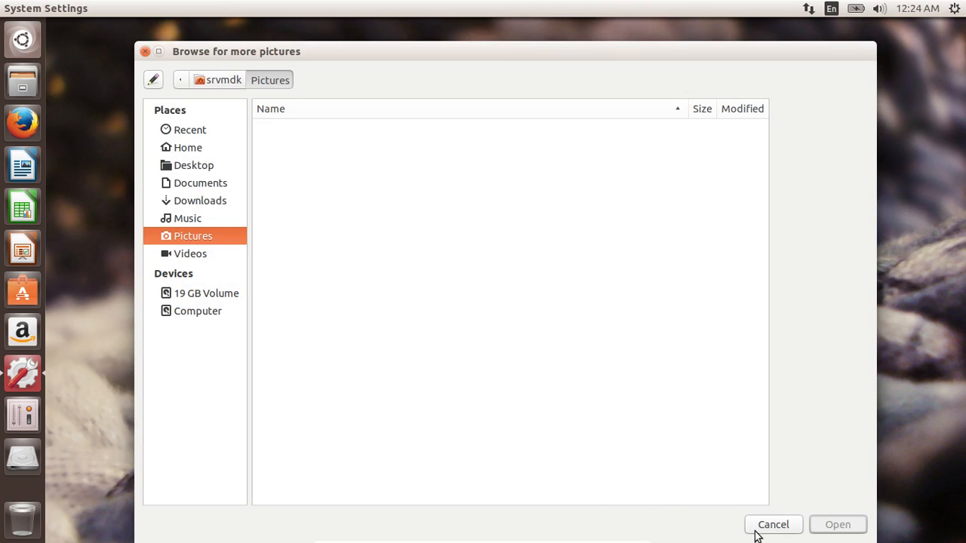
pyautogui.click(772, 524)
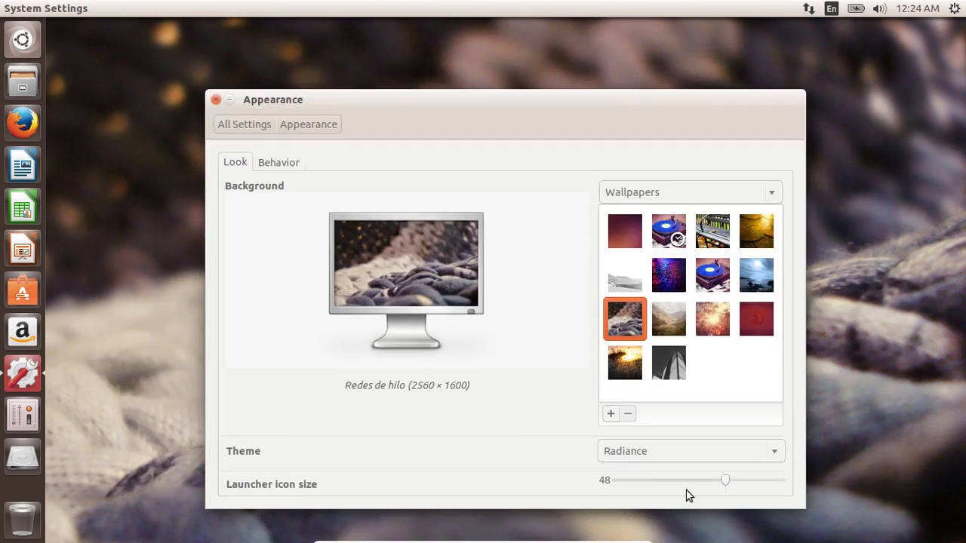
# Set the theme to Ambiance (default) and the launcher icon size to 34, and close the Appearance settings.
pyautogui.moveTo(526, 103); pyautogui.dragTo(526, 72)
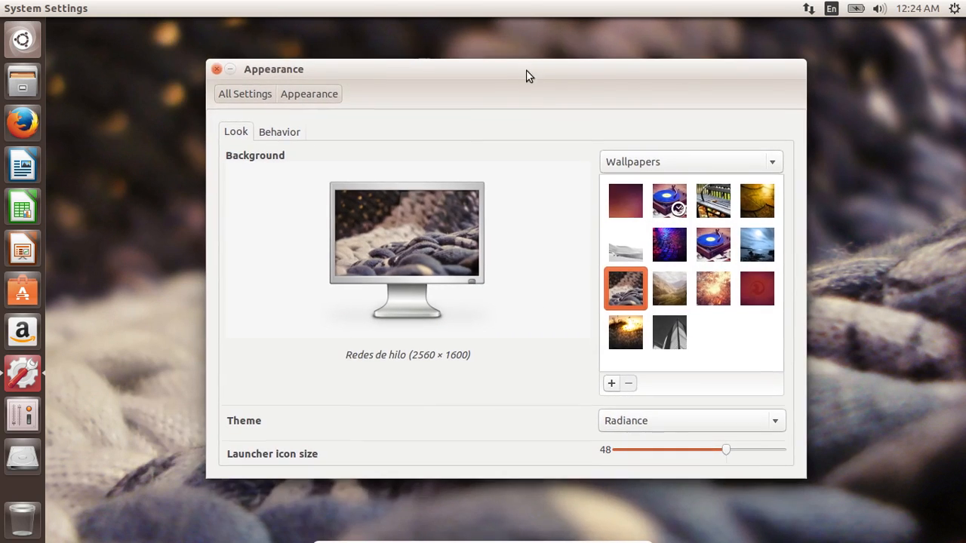
pyautogui.click(634, 423)
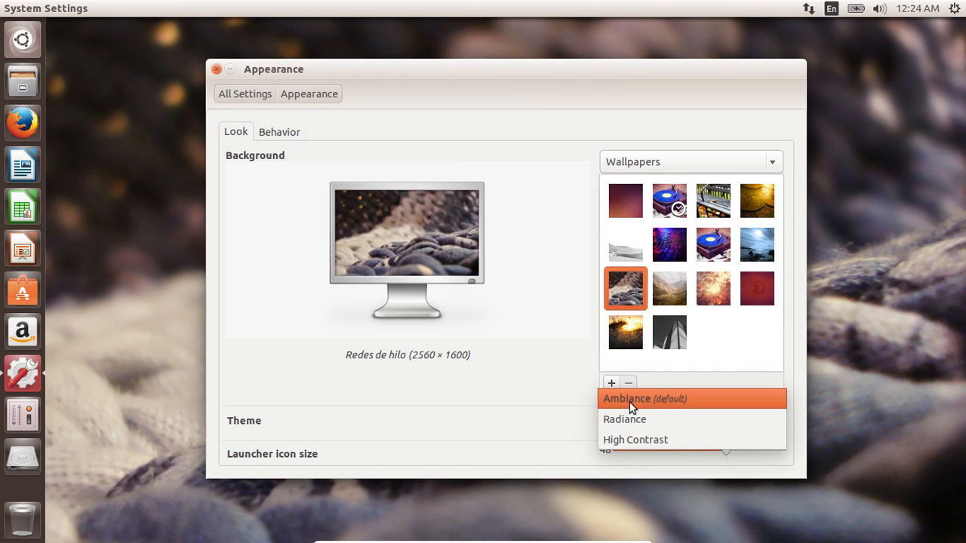
pyautogui.click(629, 399)
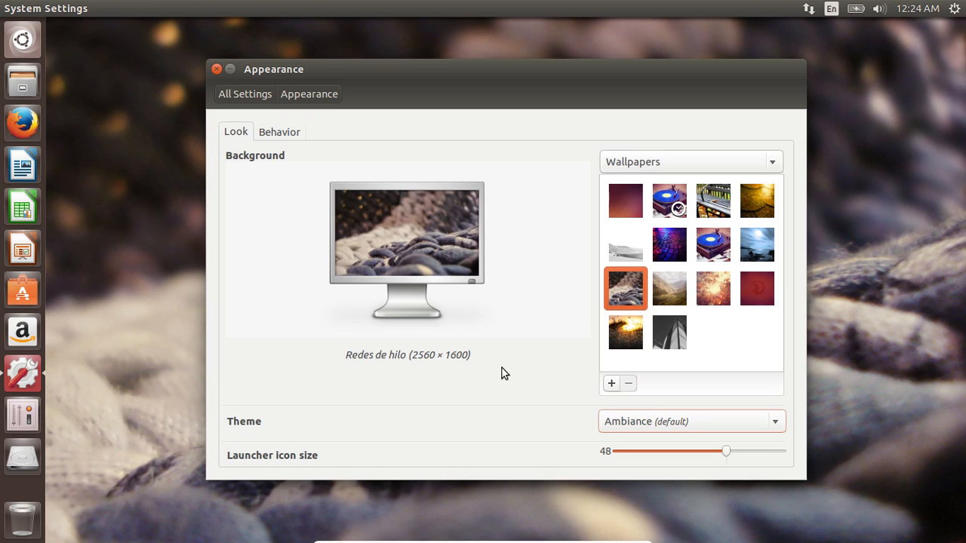
pyautogui.moveTo(725, 454); pyautogui.dragTo(669, 453)
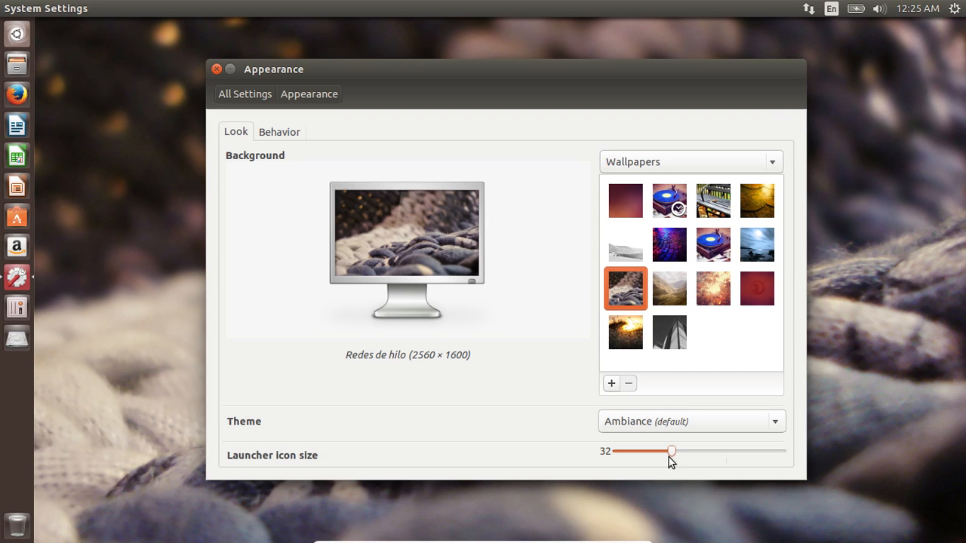
pyautogui.moveTo(673, 455); pyautogui.dragTo(679, 455)
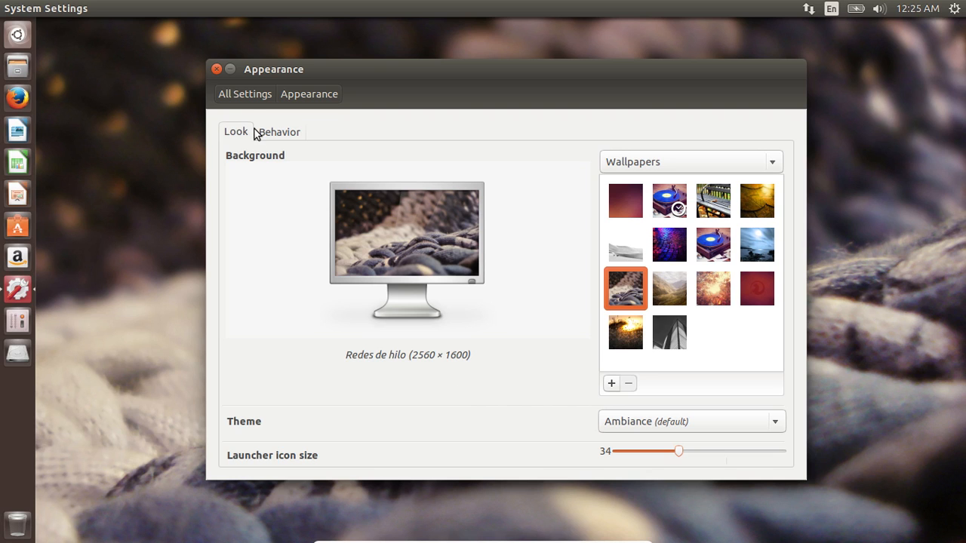
pyautogui.click(217, 70)
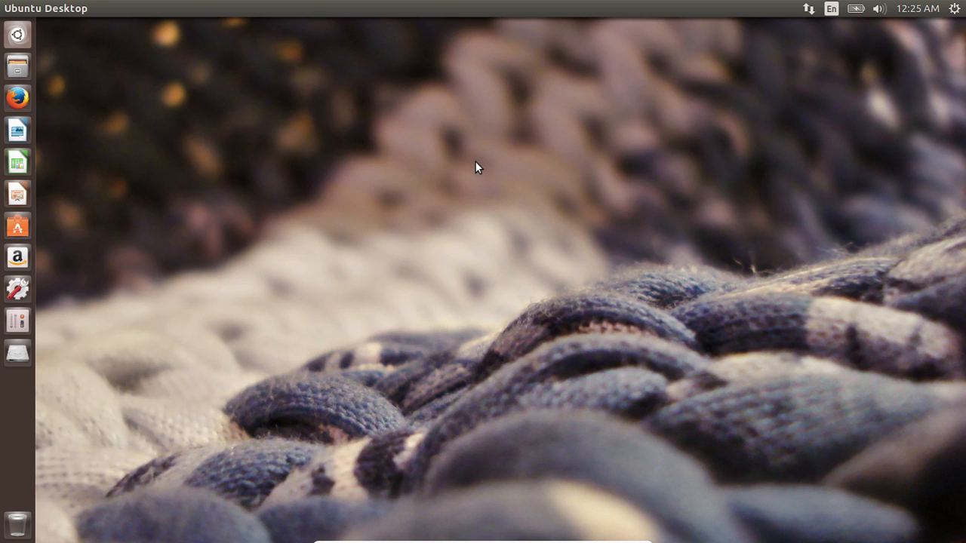
# Search Ubuntu Software Center for "unity", view the Unity Tweak Tool details page and close Ubuntu Software Center.
pyautogui.click(16, 226)
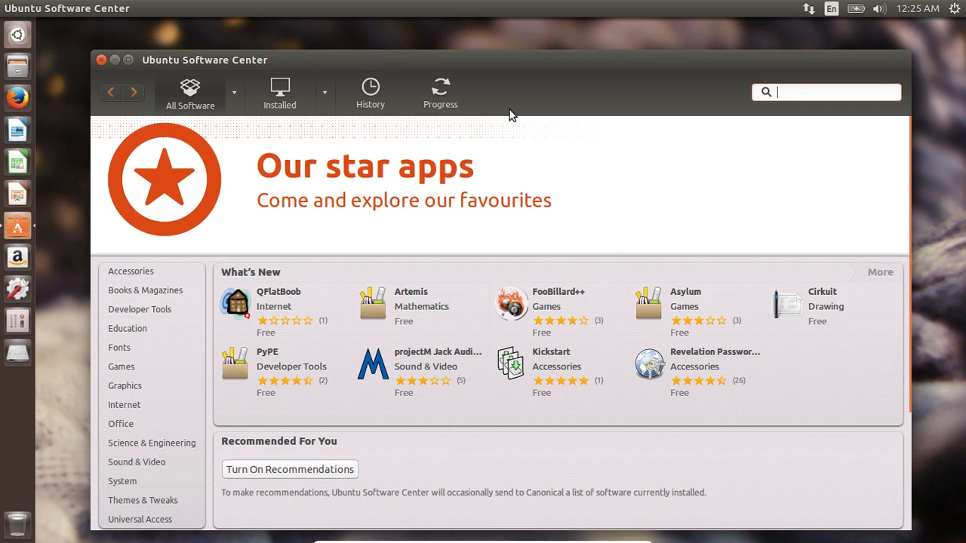
pyautogui.write('unity')
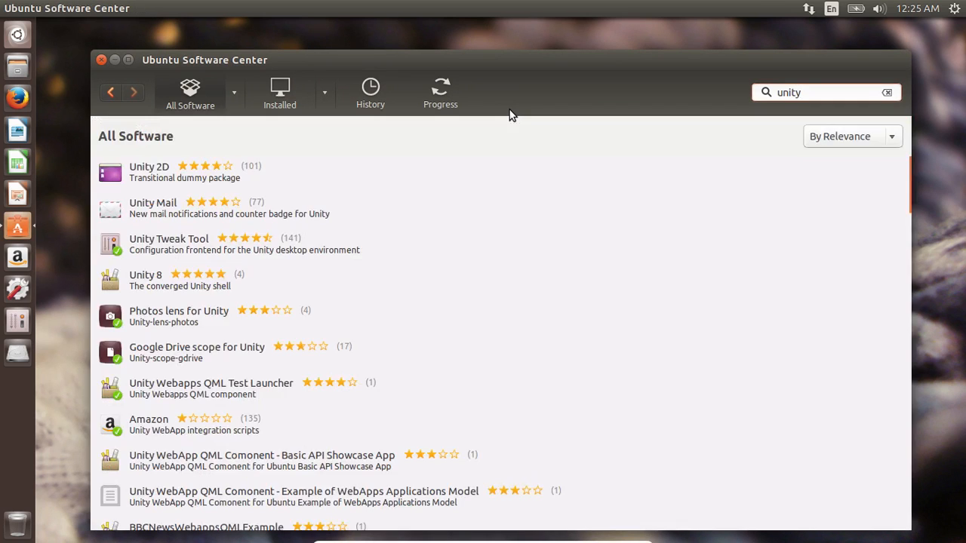
pyautogui.click(286, 251)
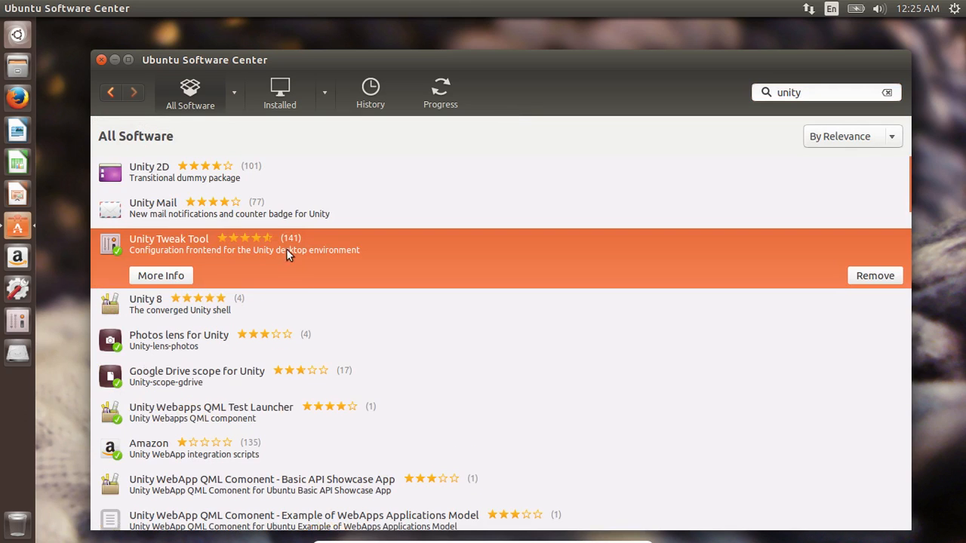
pyautogui.doubleClick(638, 251)
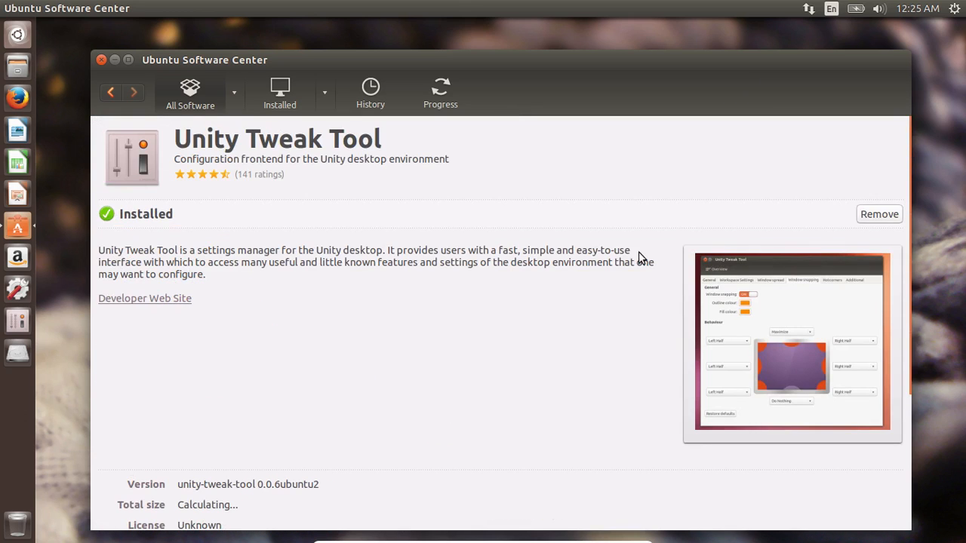
pyautogui.click(101, 60)
# Open Unity Tweak Tool, move its window towards the middle of the desktop, look over the settings overview and close it.
pyautogui.click(18, 322)
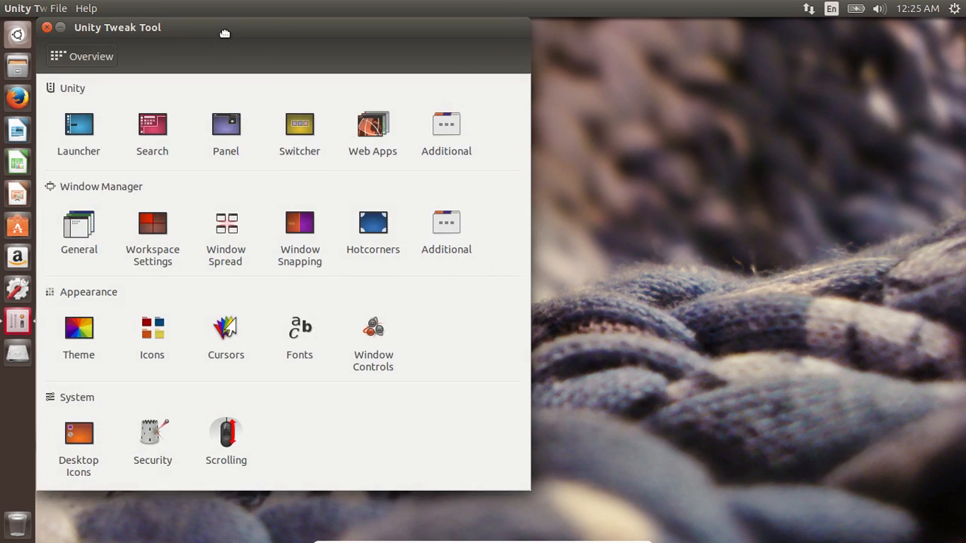
pyautogui.moveTo(225, 34); pyautogui.dragTo(504, 35)
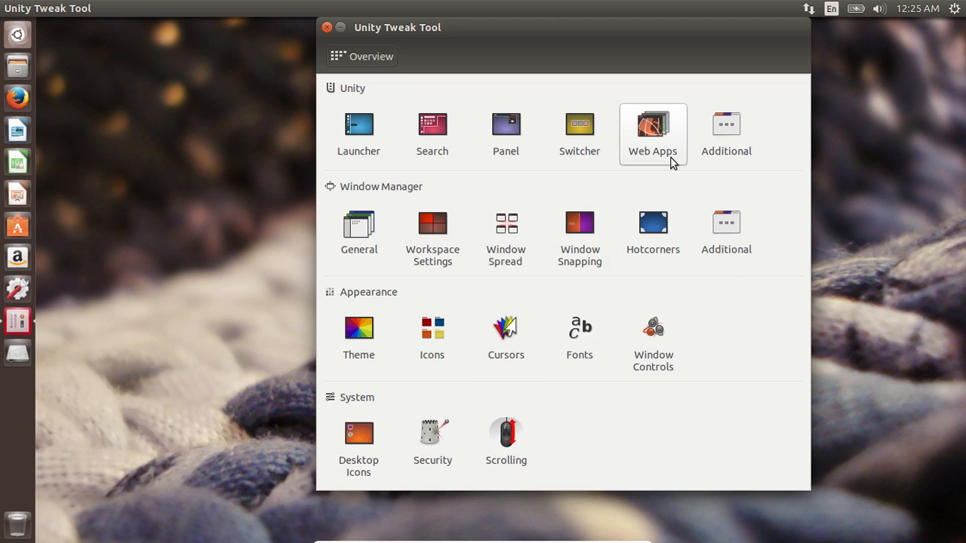
pyautogui.click(326, 28)
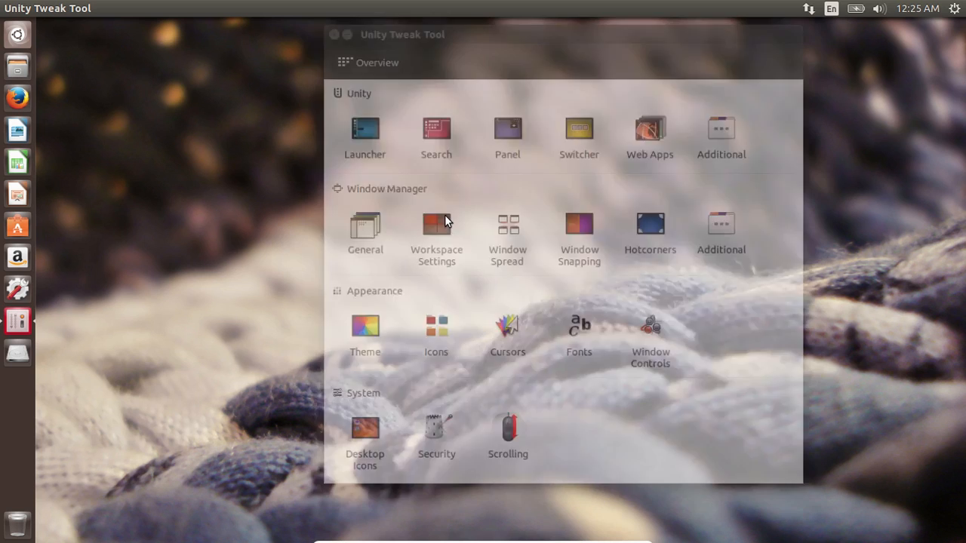